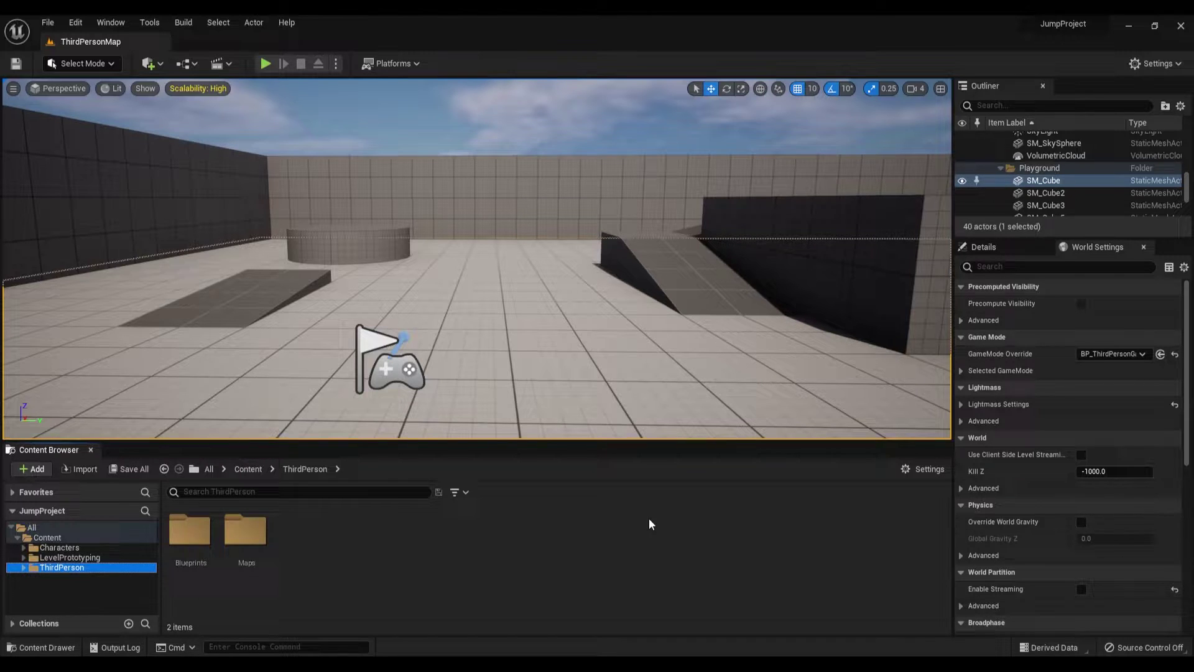
- Open the Engine Input page of the Project Settings
left_click(1179, 66)
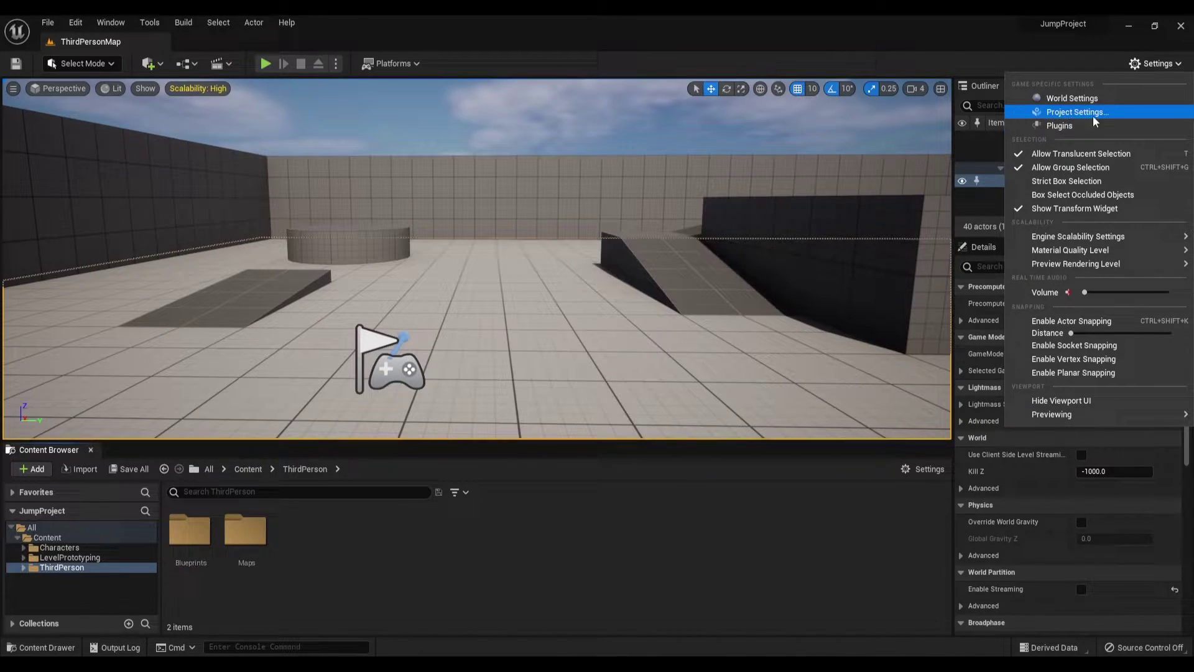
left_click(1076, 112)
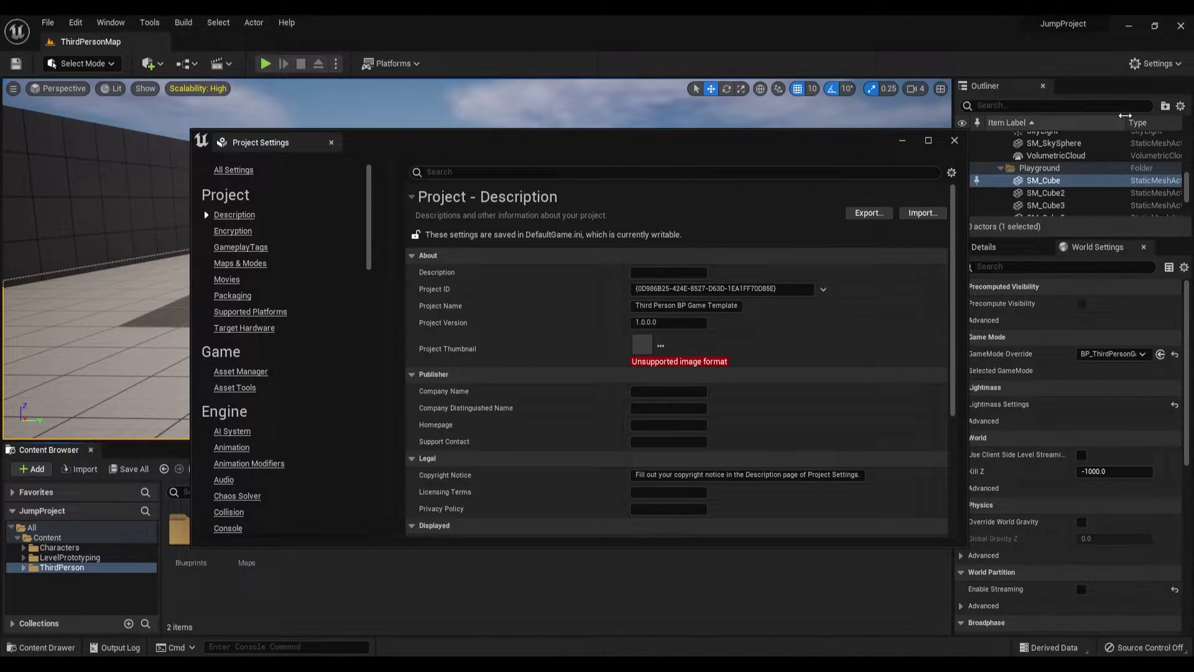
scroll(371, 230, "down", 1)
scroll(371, 230, "down", 3)
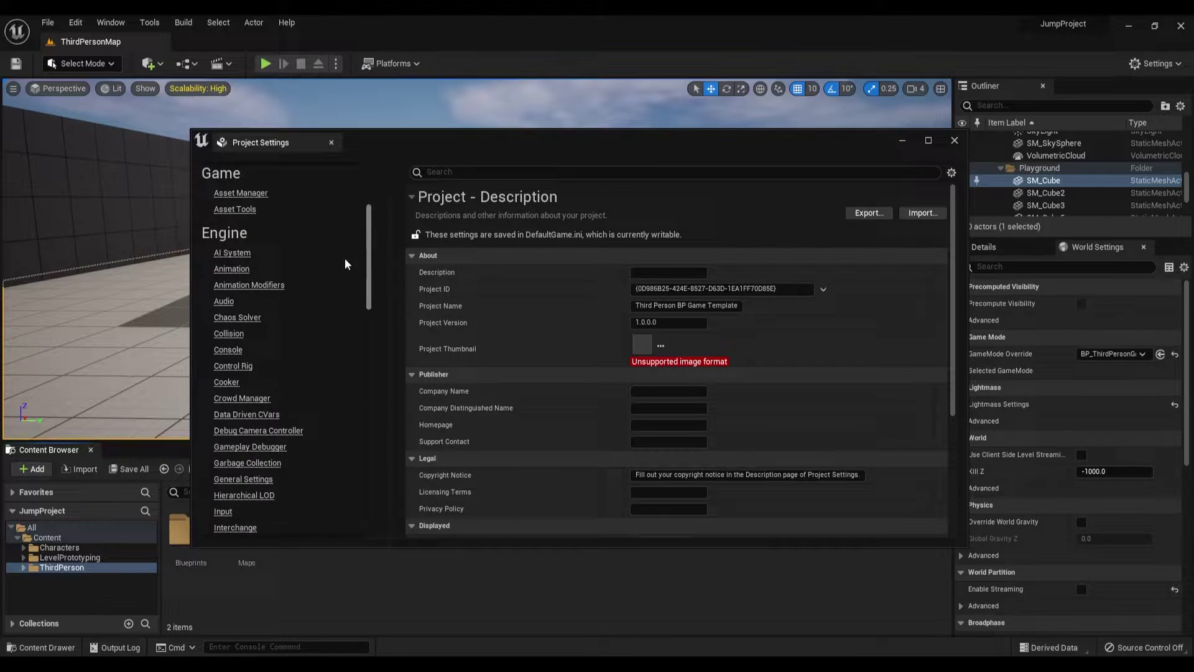
scroll(247, 366, "down", 1)
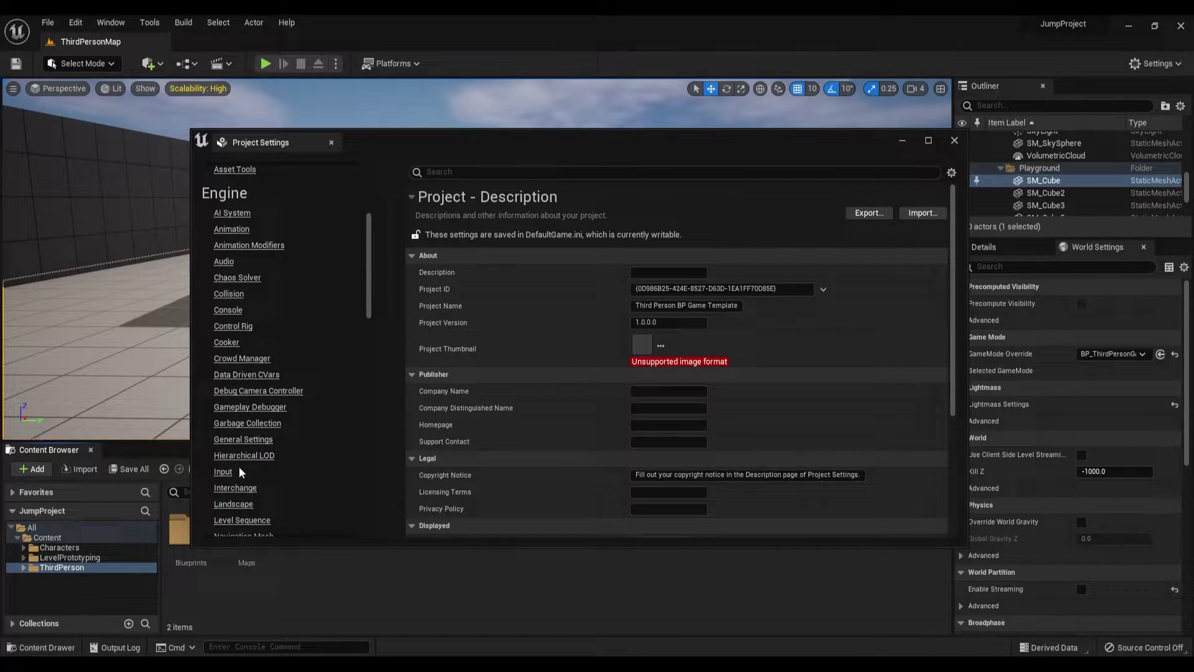
left_click(225, 473)
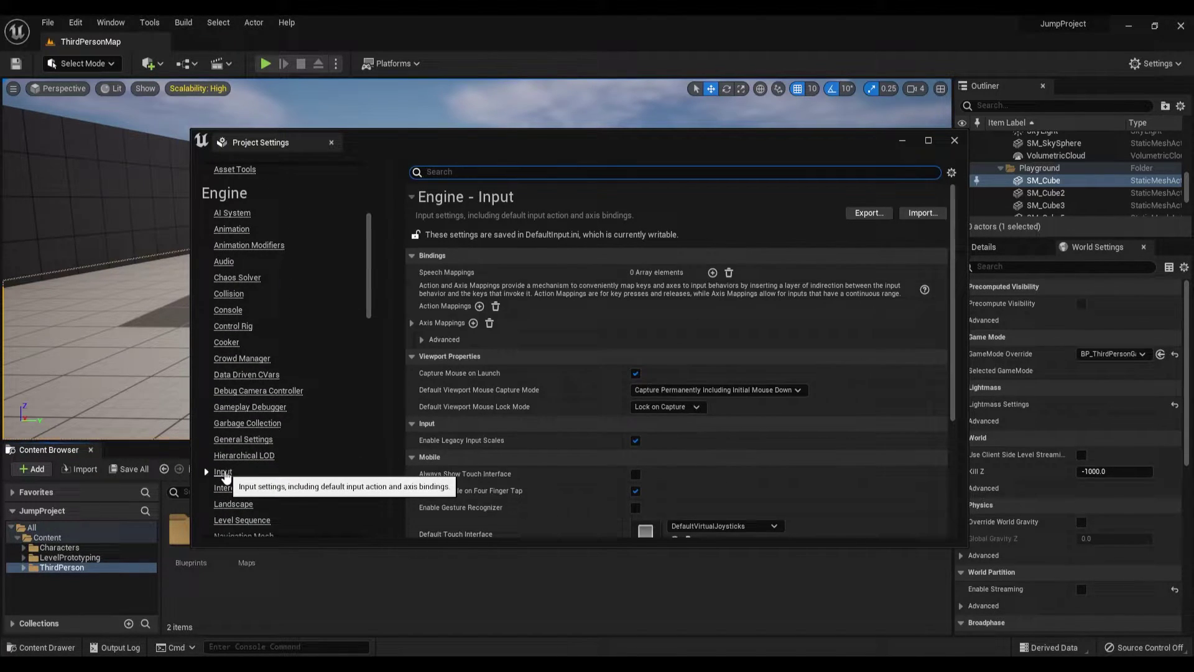
- Add a new action mapping to the input bindings and name it Jump
left_click(479, 306)
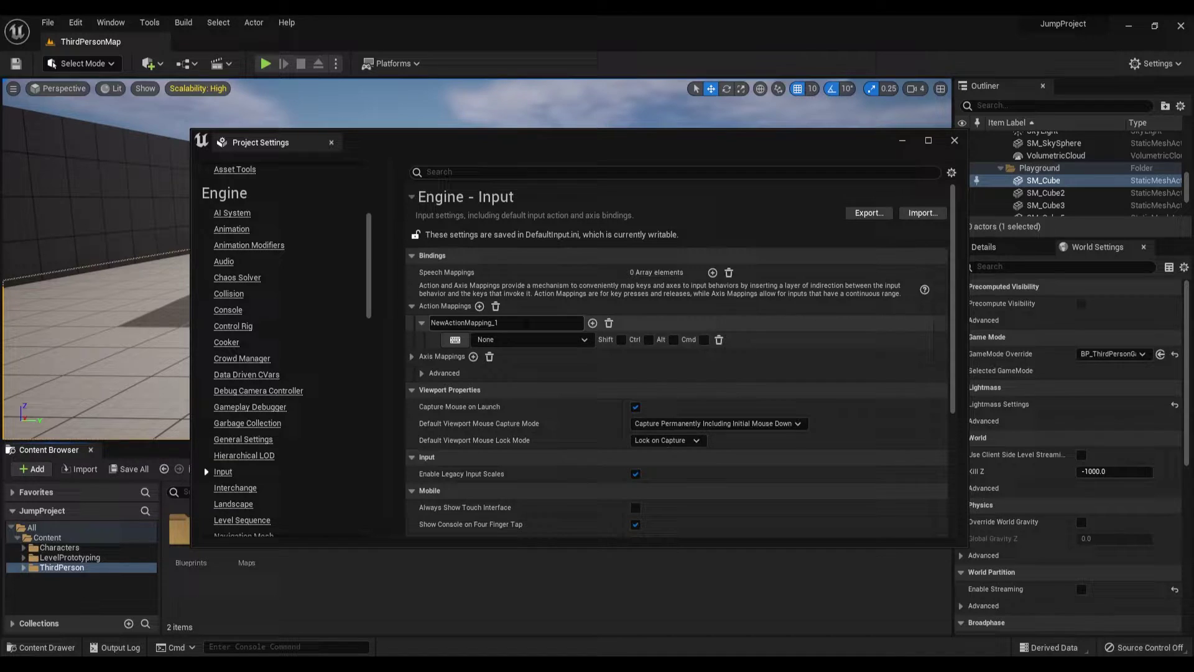
double_click(547, 322)
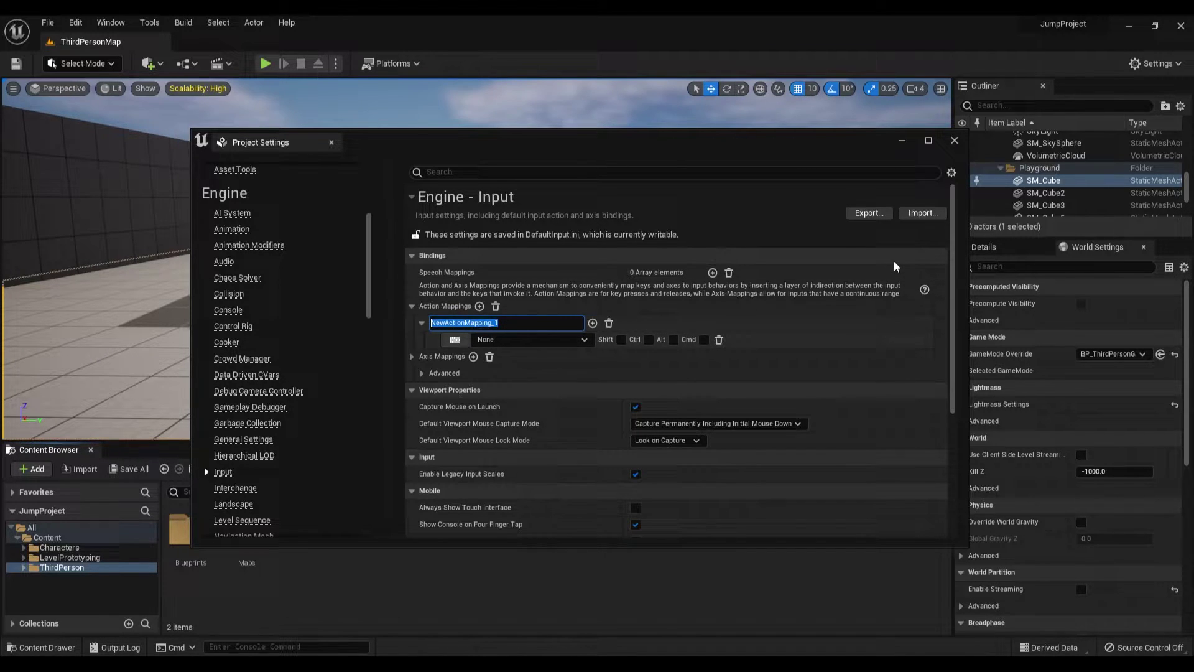
type("Jump")
key("Return")
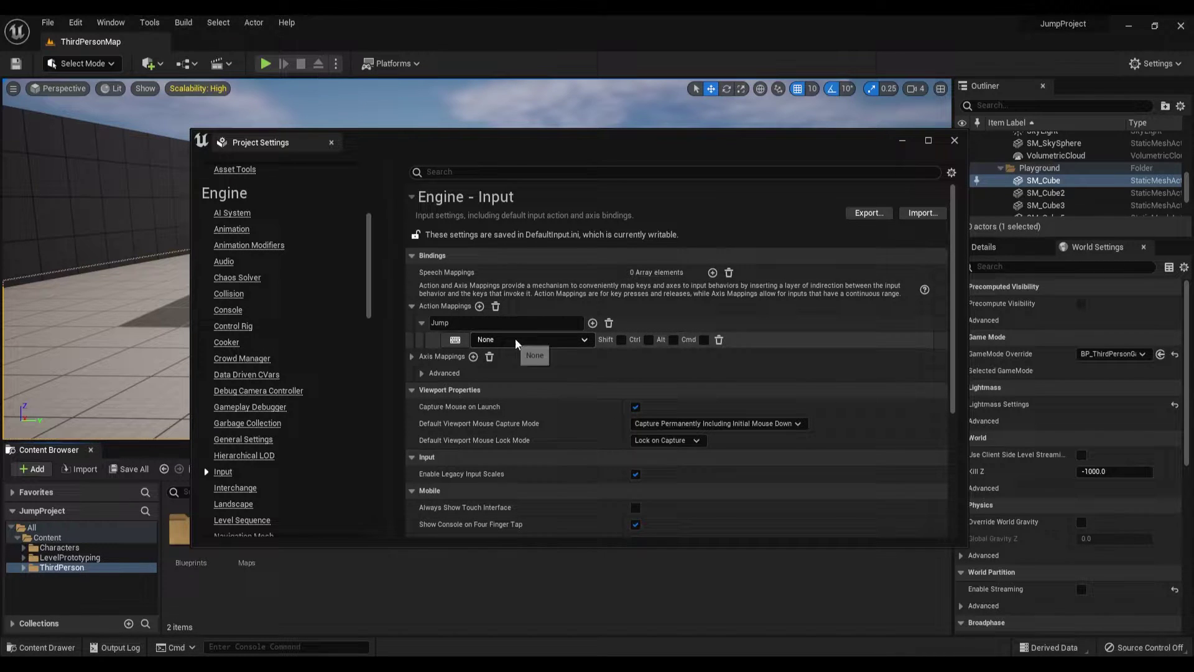
- Bind the Jump action mapping to the keyboard's Space Bar and close the Project Settings
left_click(573, 342)
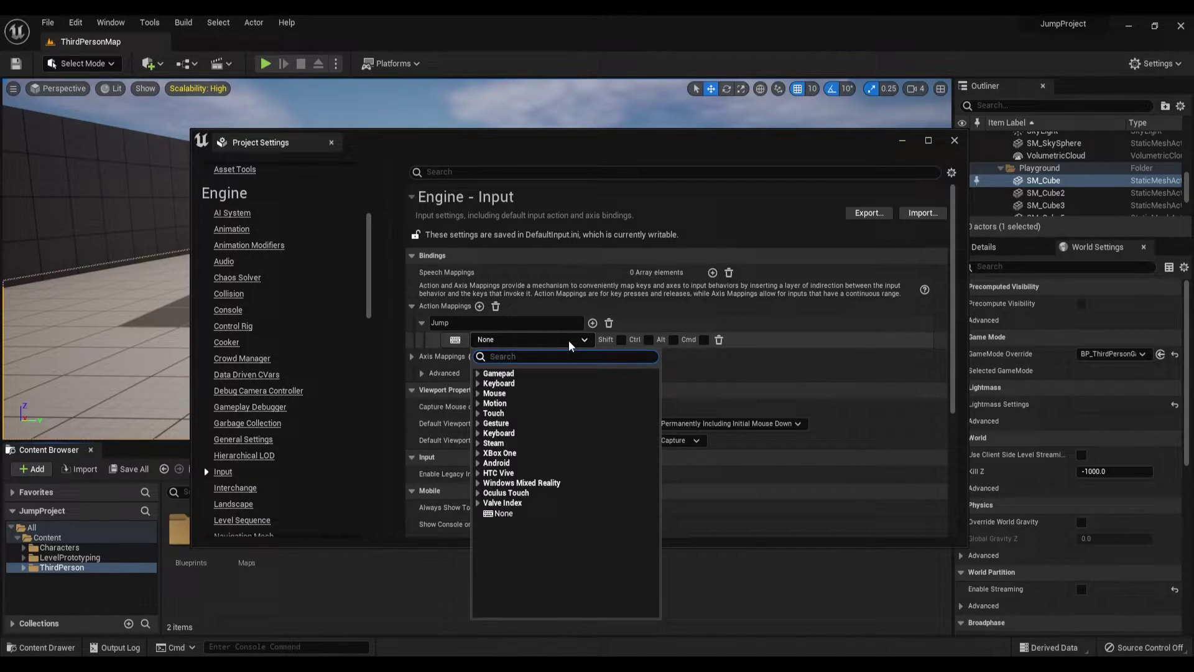
type("space")
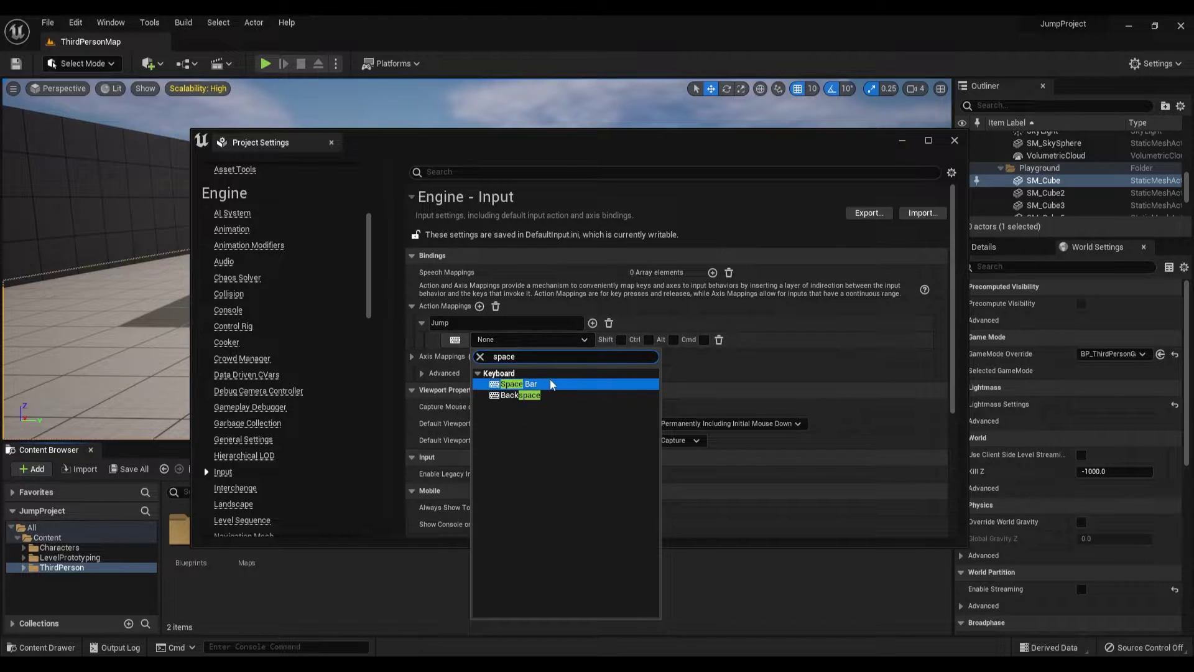
left_click(474, 377)
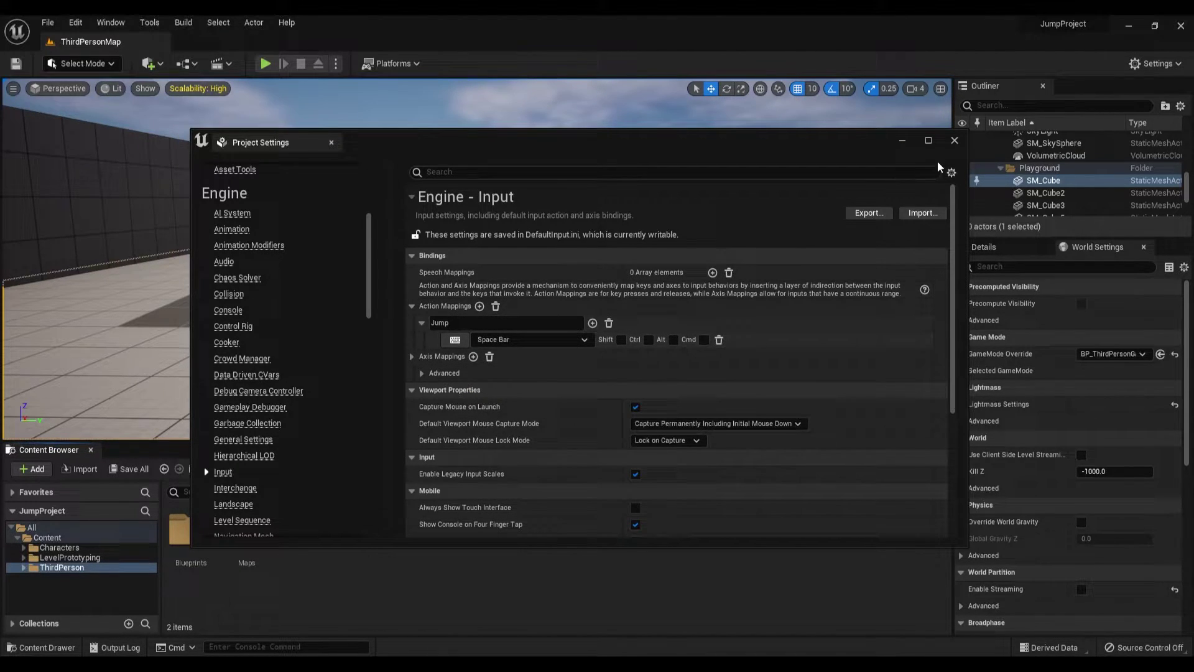
left_click(955, 141)
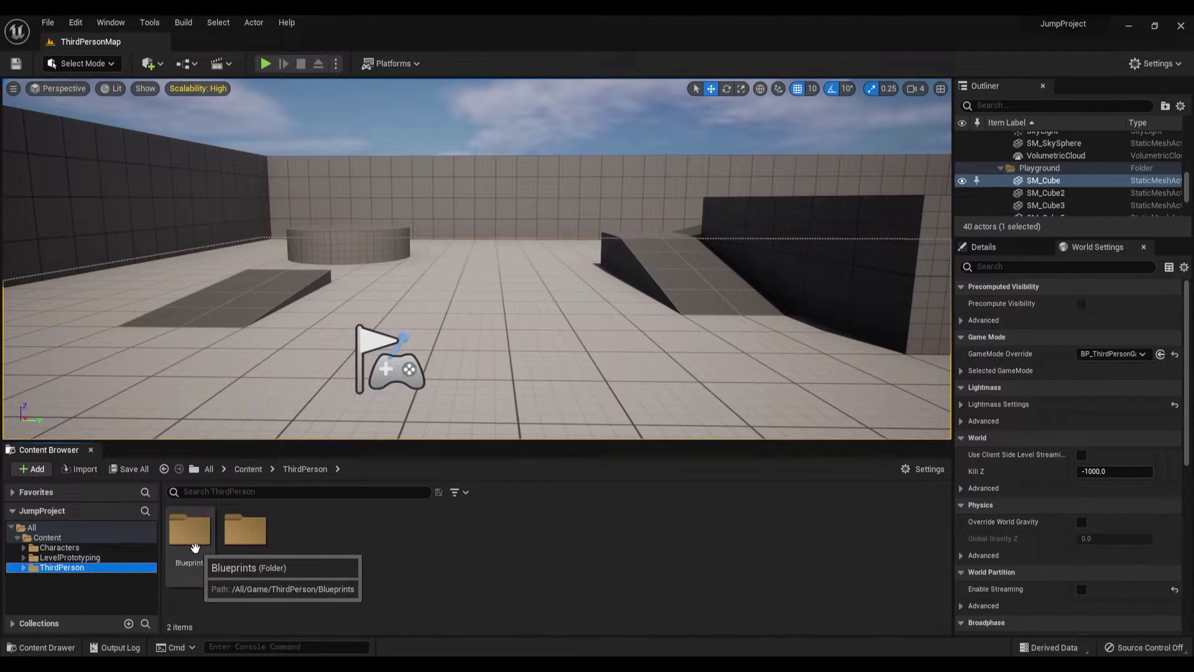
- Open BP_ThirdPersonCharacter from the ThirdPerson Blueprints folder and find an empty area in its Event Graph
double_click(188, 542)
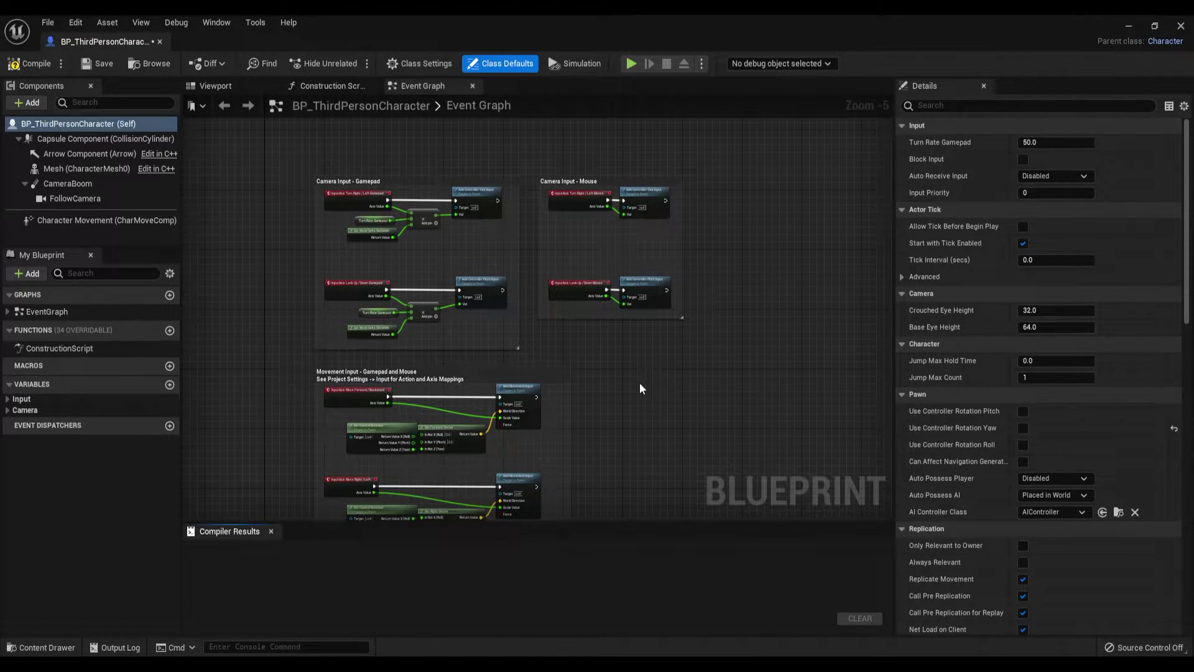
scroll(639, 382, "up", 3)
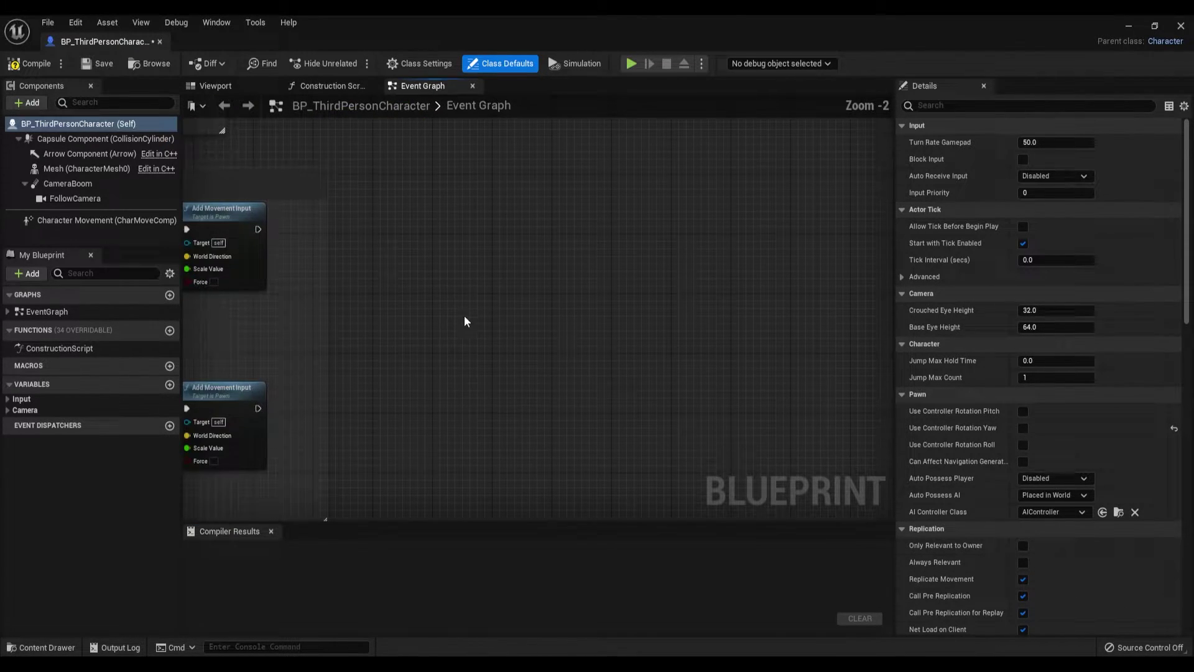
scroll(464, 321, "up", 1)
scroll(506, 329, "up", 1)
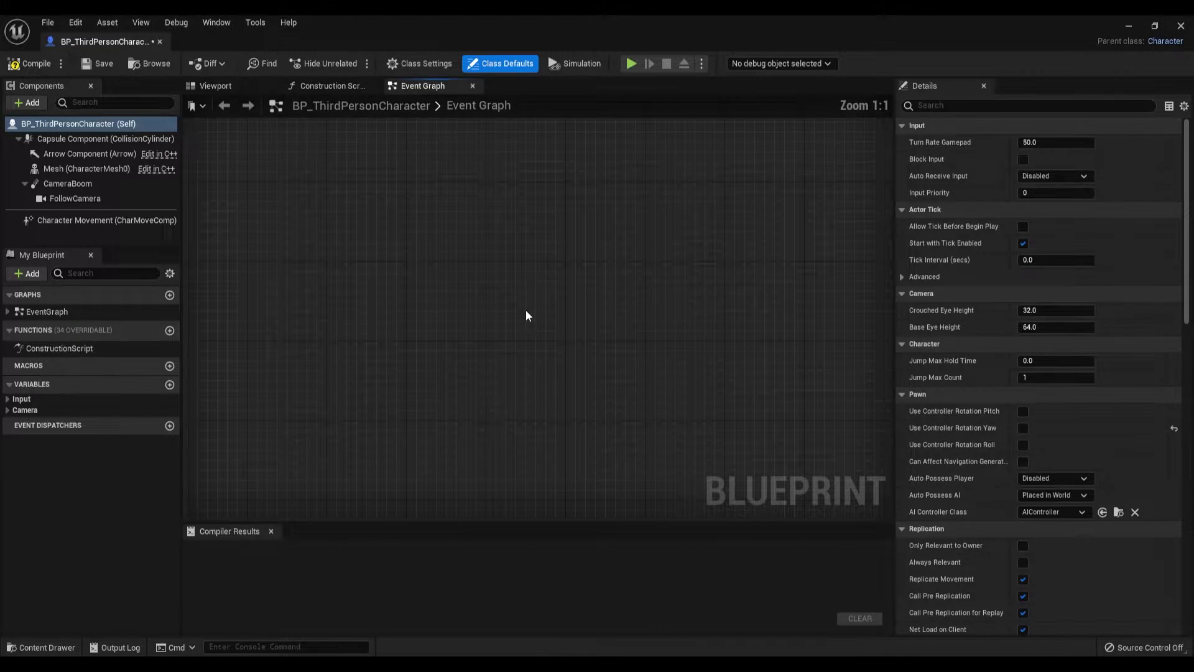
- Add the Jump input action event node to the empty area of the Event Graph
right_click(499, 277)
type("jump")
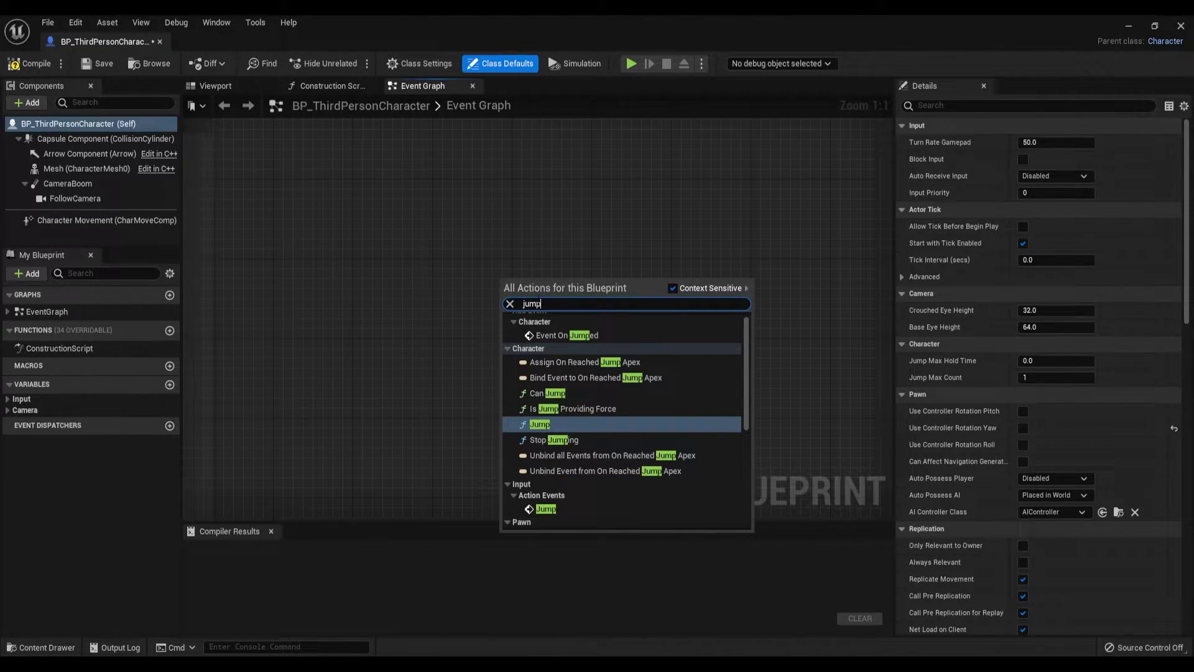
left_click_drag(541, 303, 530, 304)
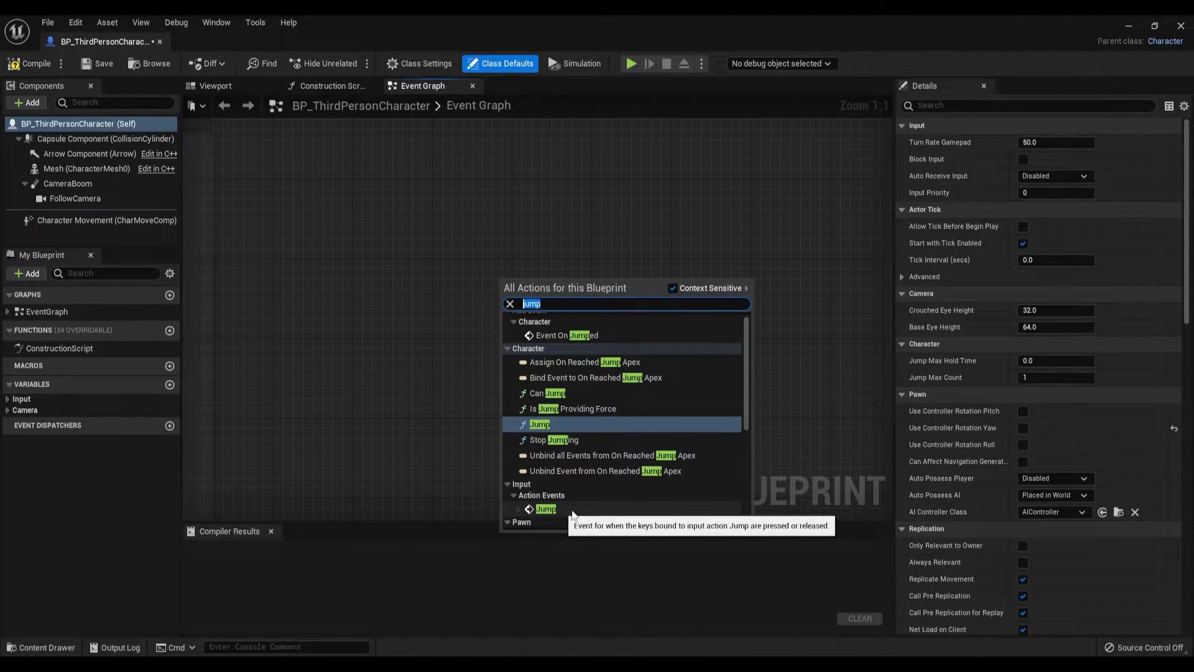
left_click(573, 509)
left_click(569, 401)
right_click_drag(593, 319, 559, 326)
left_click_drag(486, 322, 464, 302)
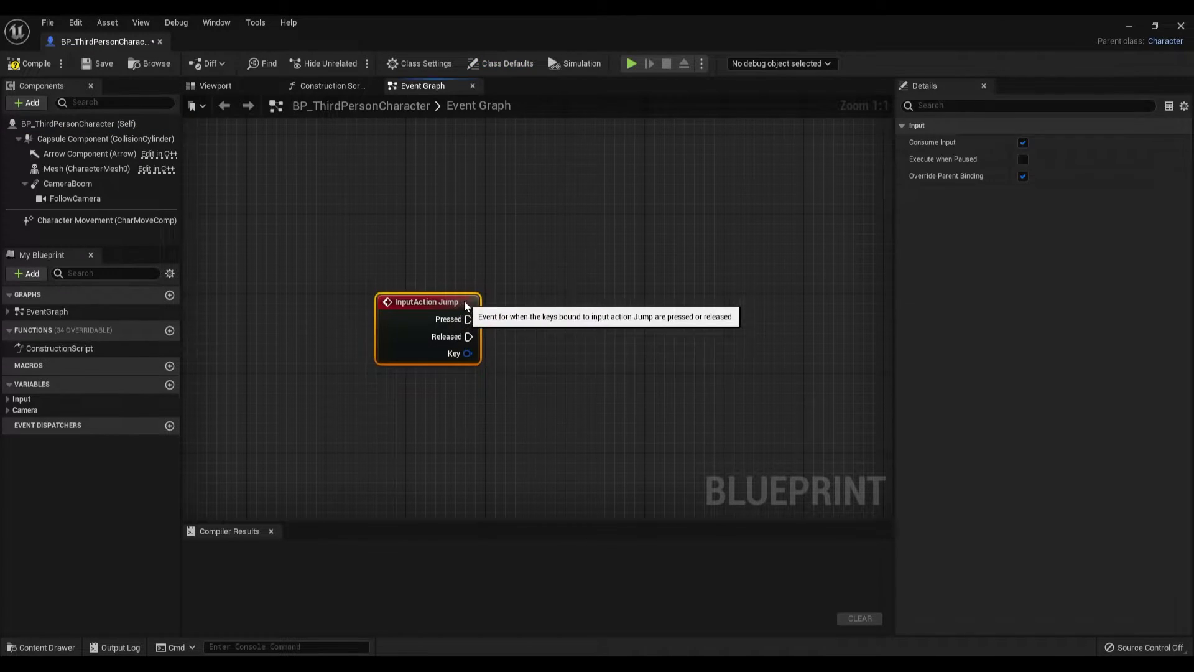
left_click(512, 326)
mouse_move(512, 326)
right_mouse_down()
mouse_move(528, 337)
mouse_move(536, 321)
mouse_move(510, 329)
right_mouse_up()
scroll(541, 316, "up", 1, "ctrl")
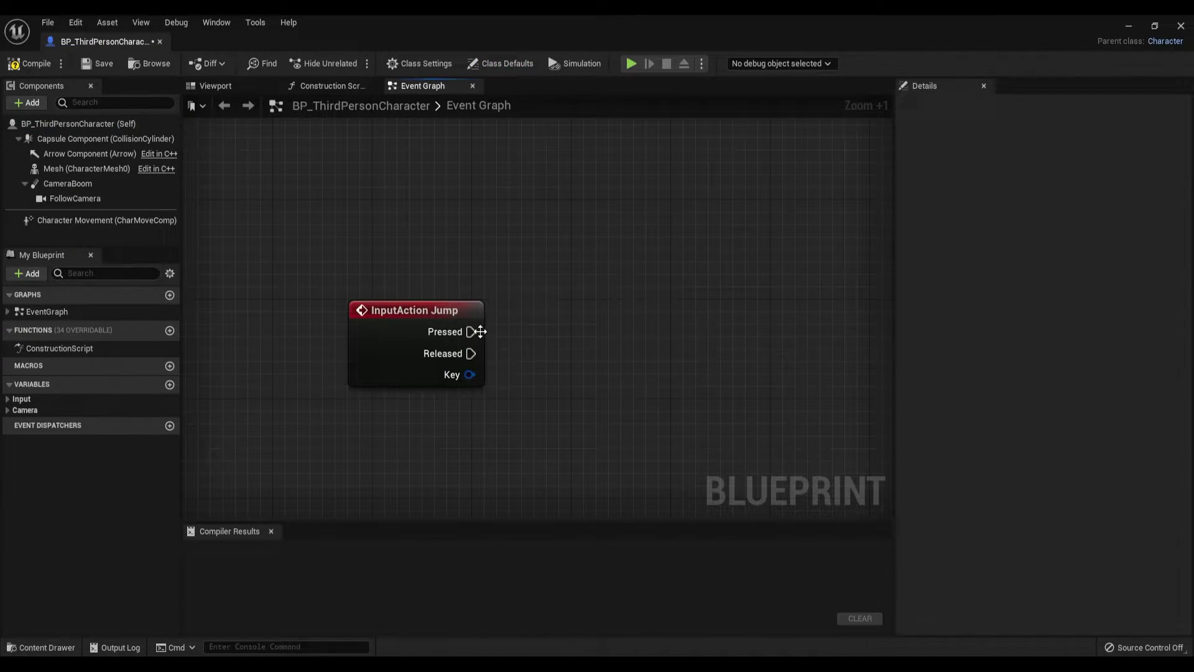
left_click_drag(472, 332, 557, 243)
left_click(469, 353)
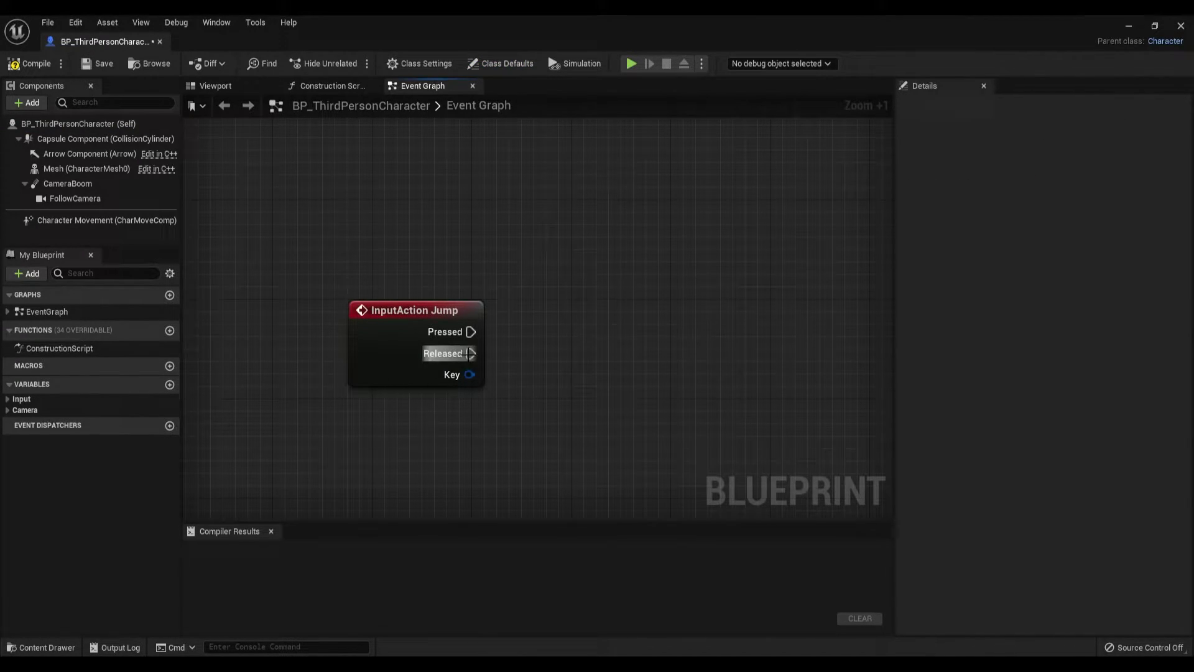
left_click_drag(469, 353, 554, 438)
right_click_drag(490, 331, 472, 313)
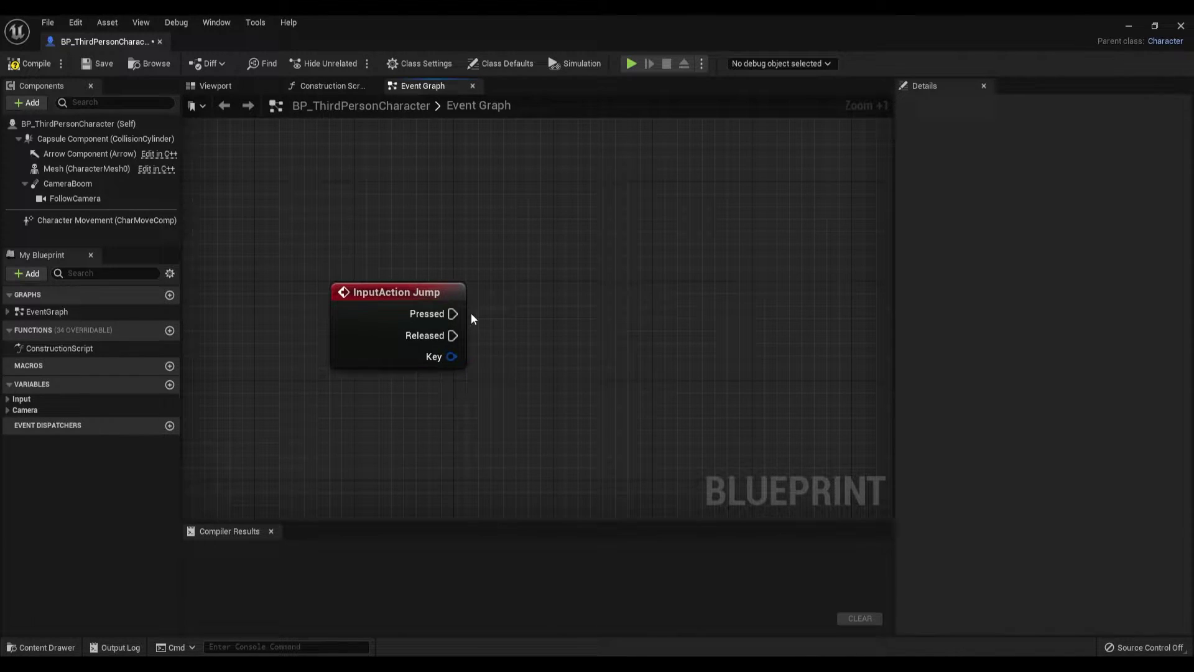
- Connect a Jump function node to the Pressed output of InputAction Jump and place it above and beside the event
left_click_drag(454, 314, 540, 238)
type("jum")
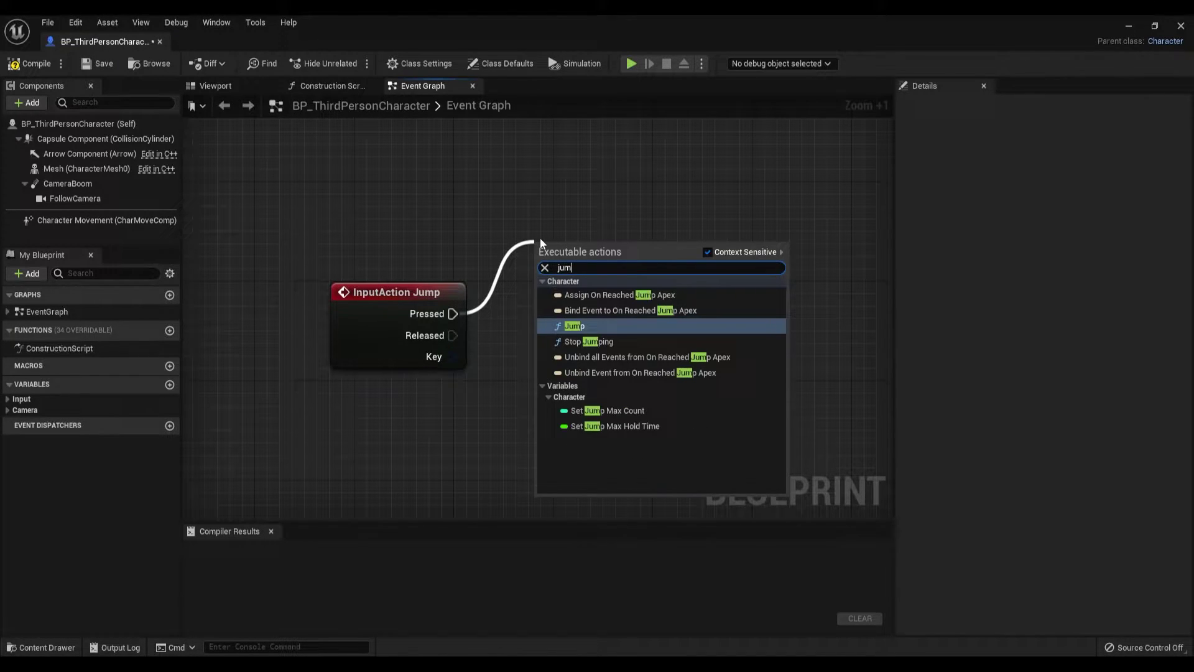
type("p")
left_click(624, 327)
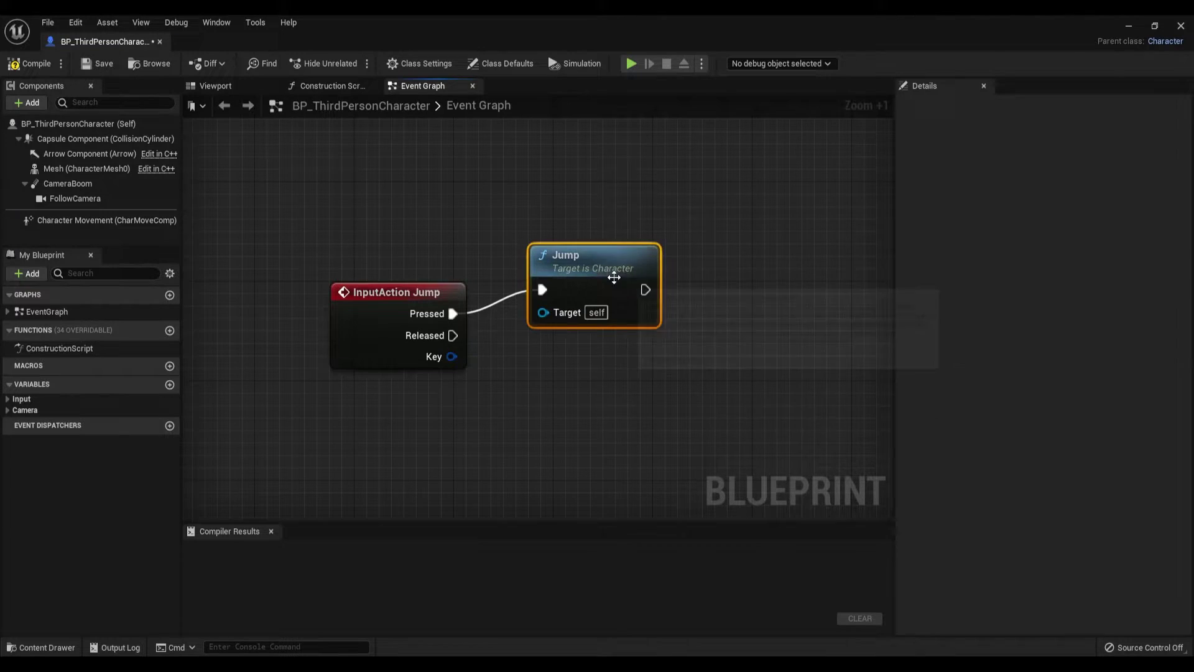
left_click_drag(614, 277, 634, 223)
left_click(480, 368)
- Connect a Stop Jumping node to the Released output of InputAction Jump and place it beneath the Jump node
right_click_drag(480, 368, 469, 302)
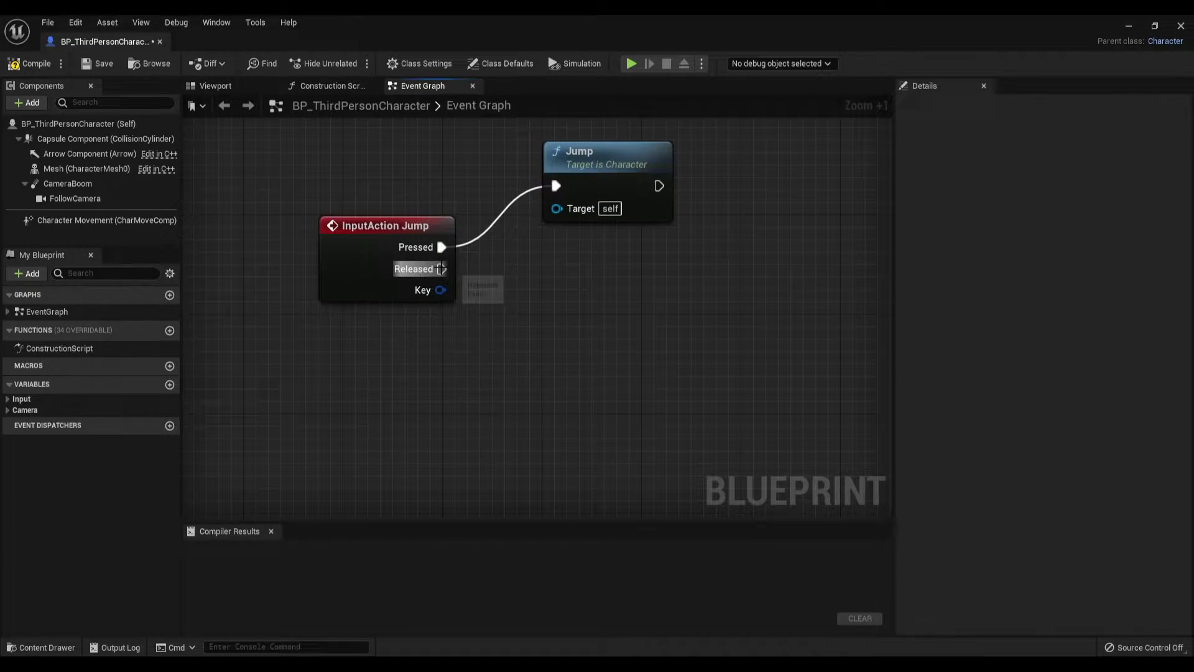
left_click_drag(441, 268, 543, 392)
type("jump")
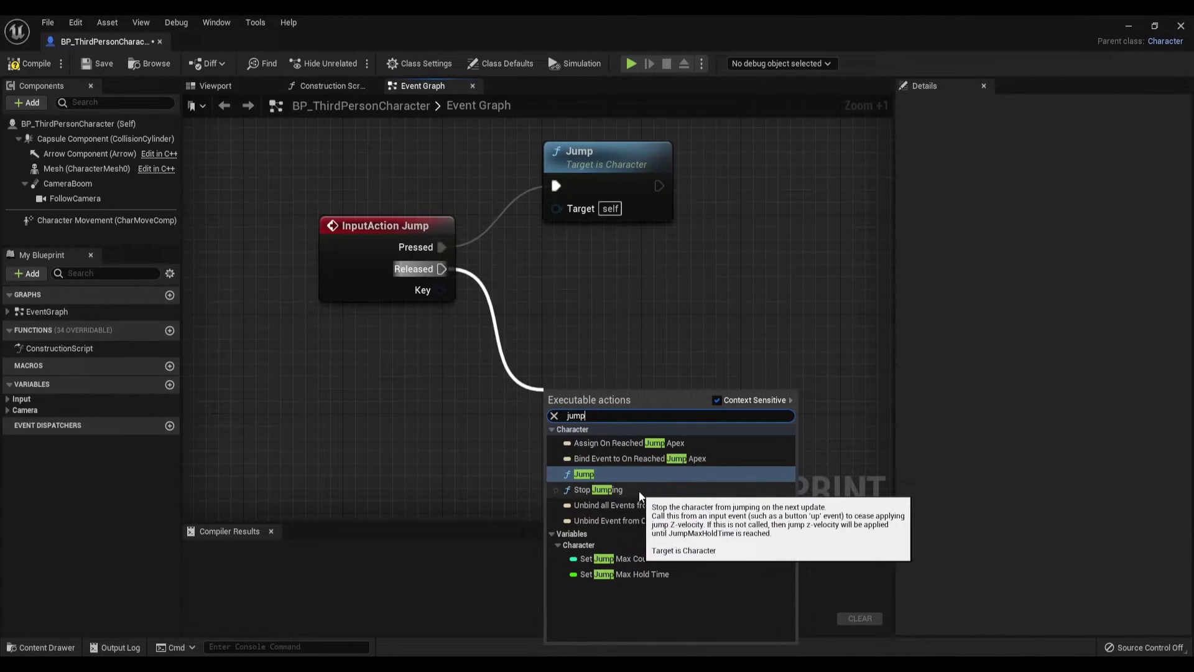
left_click(640, 492)
left_click_drag(576, 395, 578, 271)
left_click(785, 299)
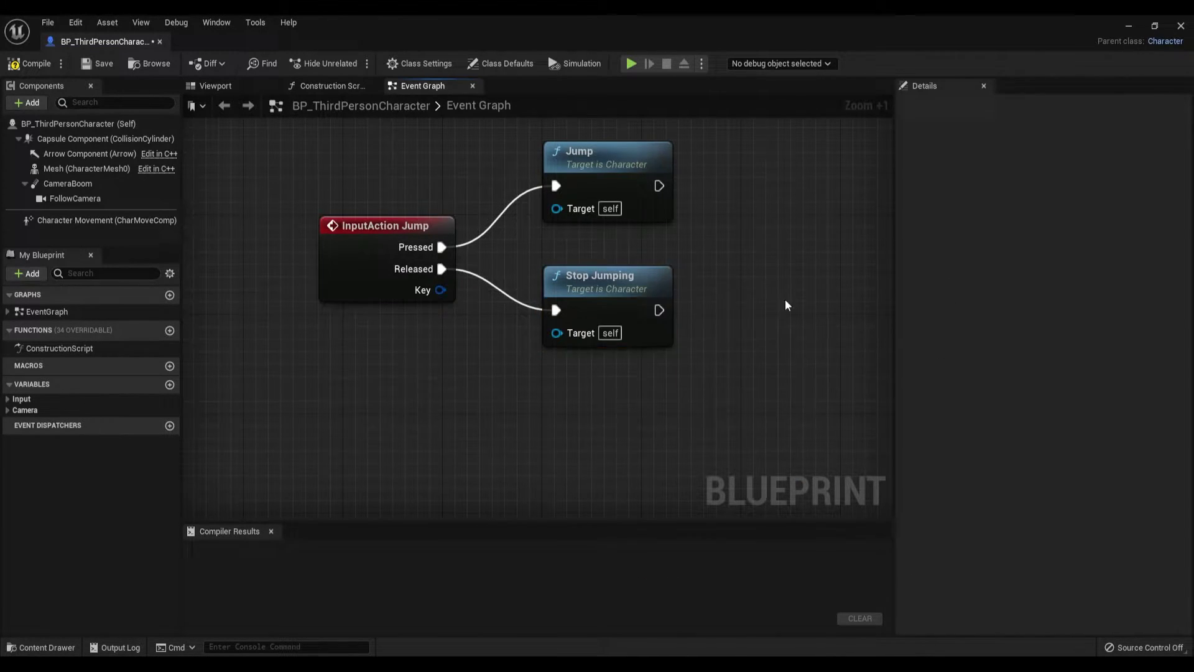
scroll(785, 300, "down", 1)
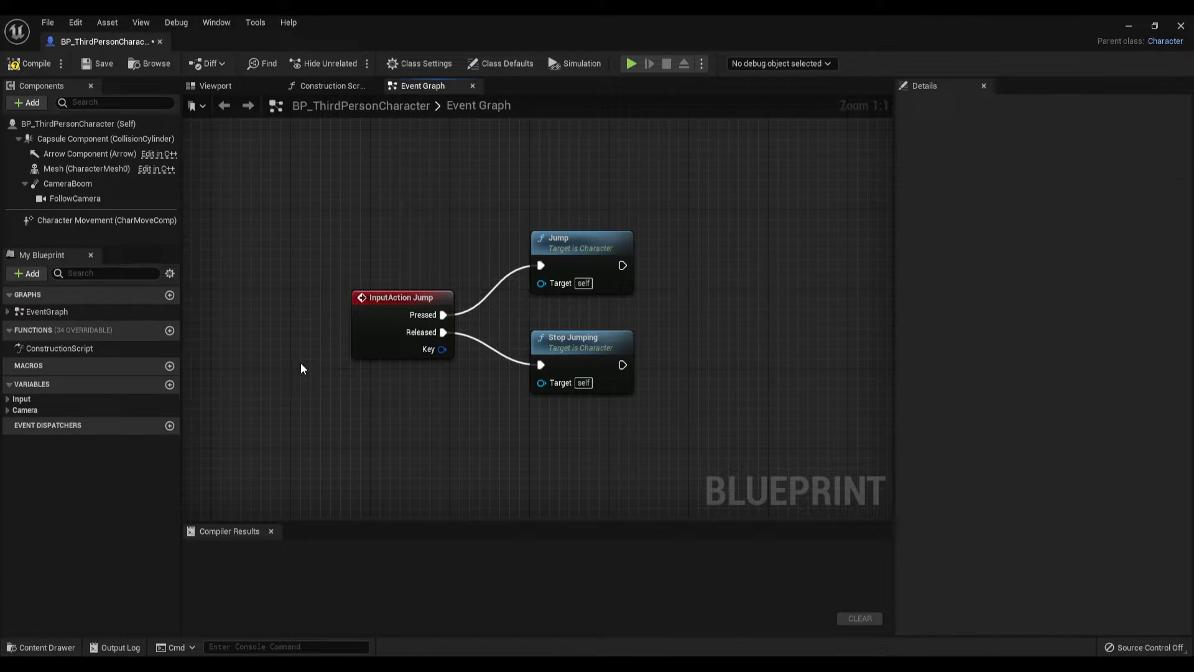
- Compile the character blueprint and return to the ThirdPersonMap level
left_click(29, 64)
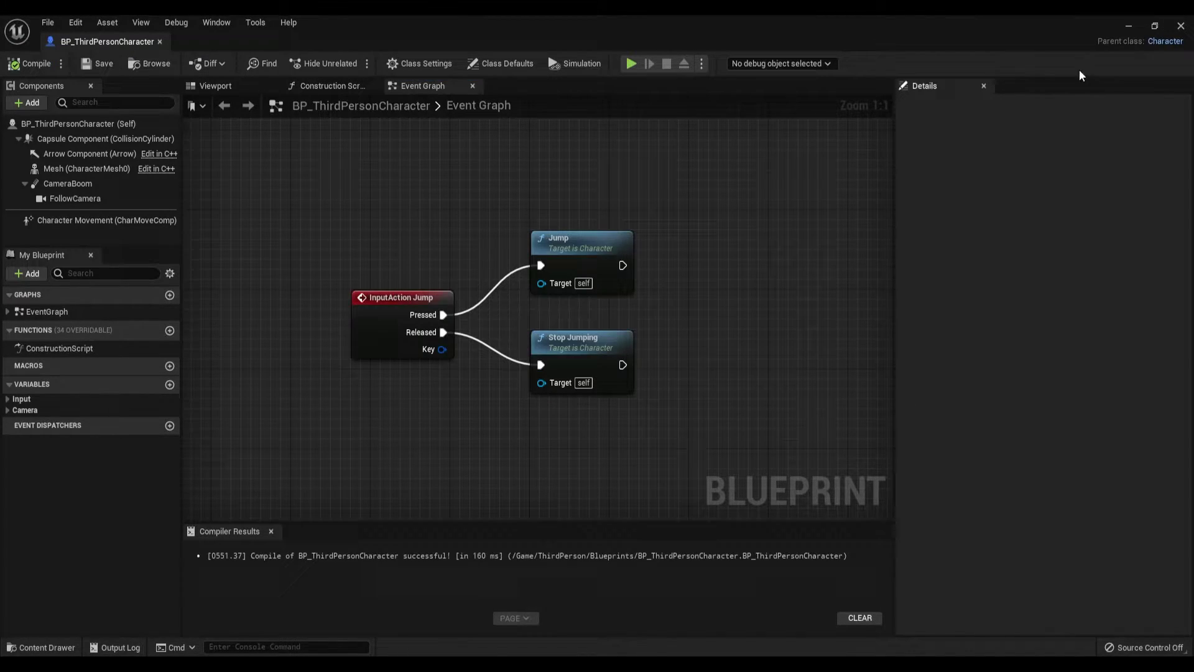
left_click(1130, 25)
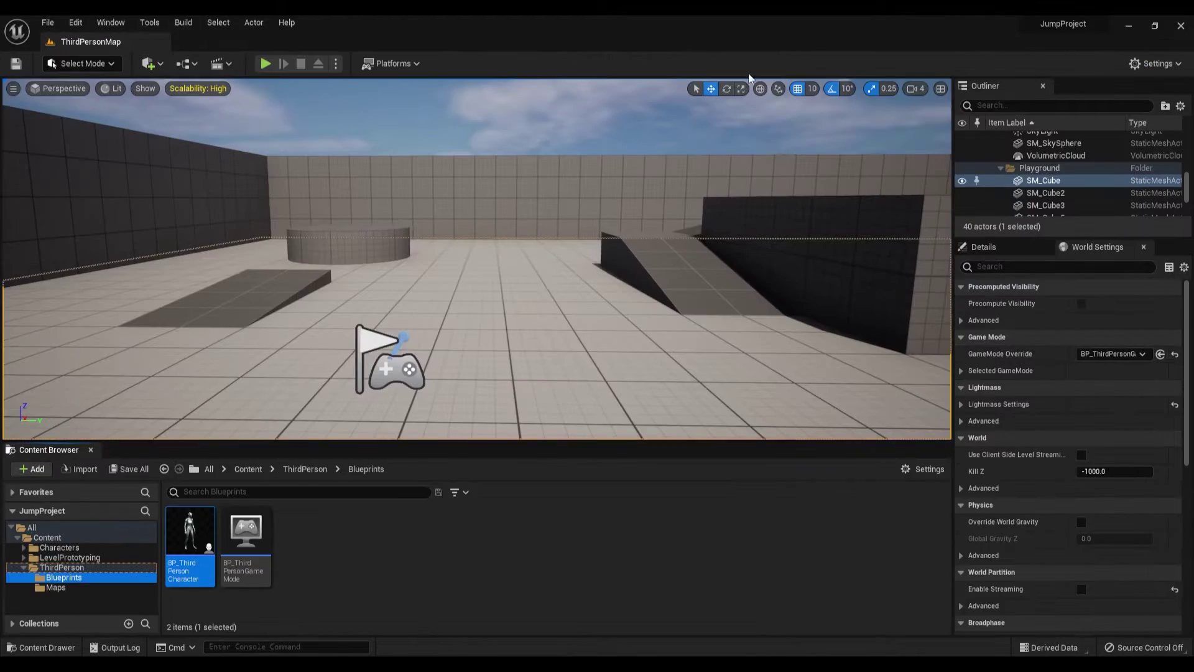
- Playtest the level by running and jumping with the character around the ramps and blocks, and end the play session
left_click(266, 63)
left_click(599, 259)
key("w")
key("space")
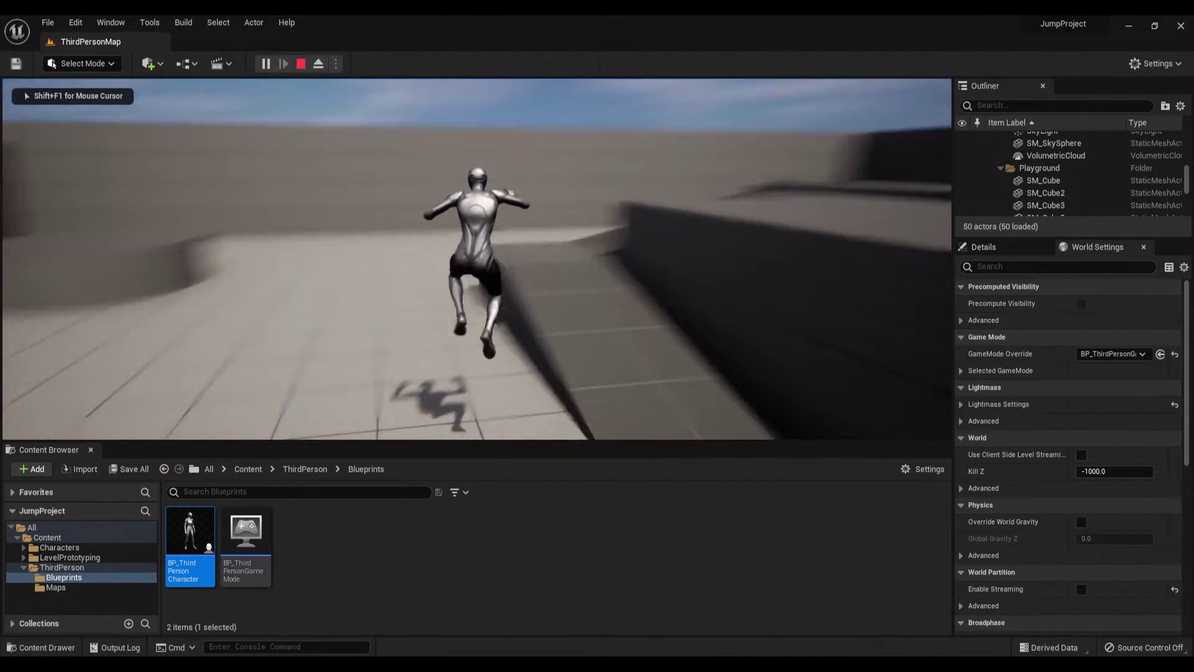
key("space")
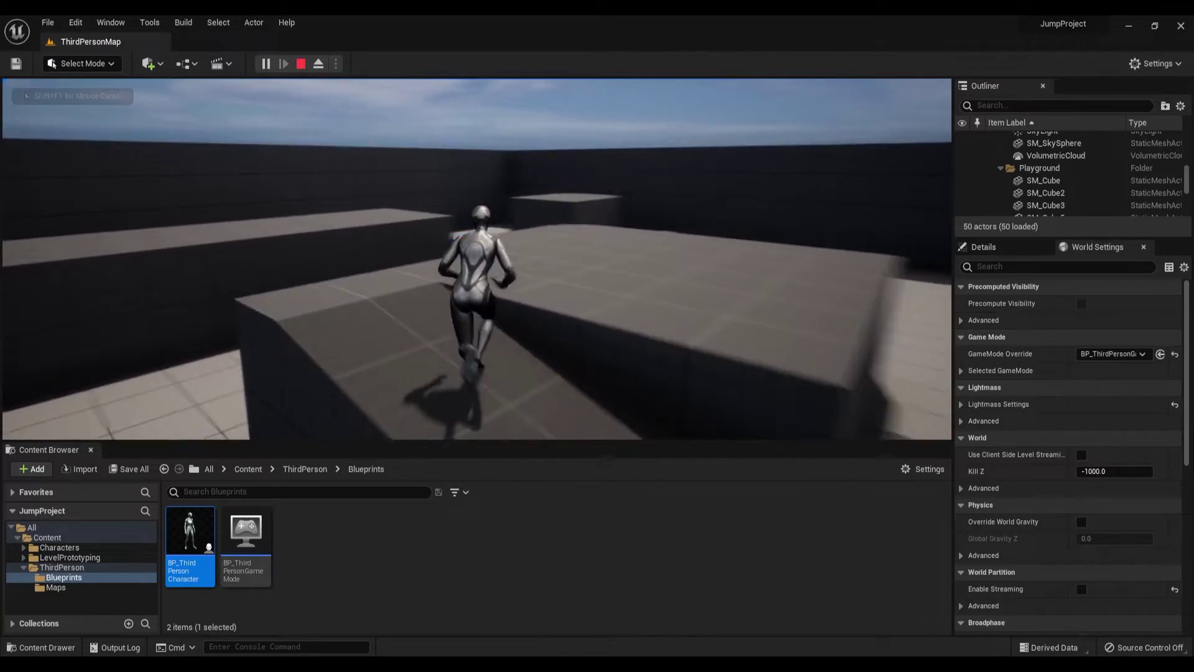
key("space")
key("space")
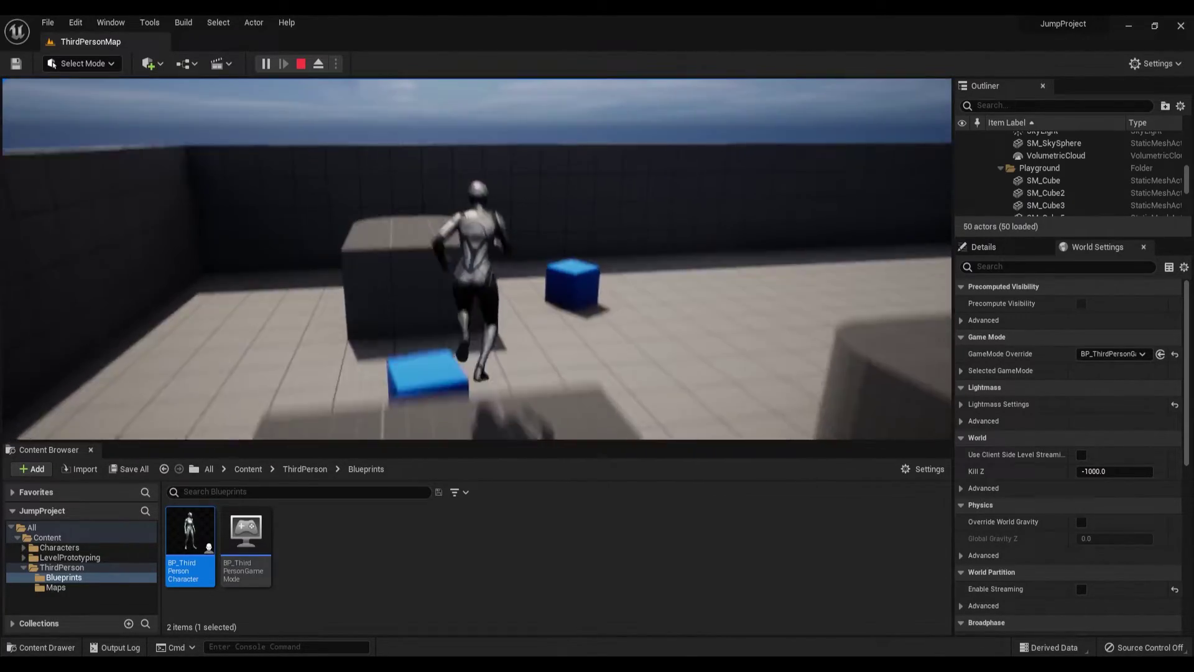
key("a")
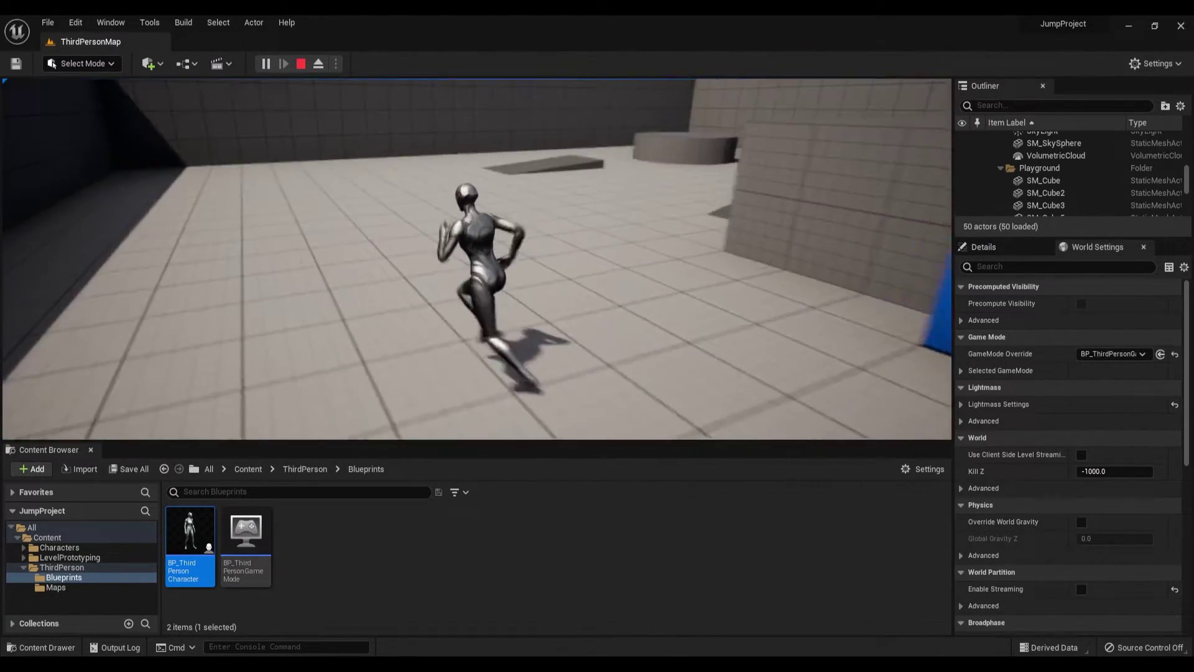
key("Escape")
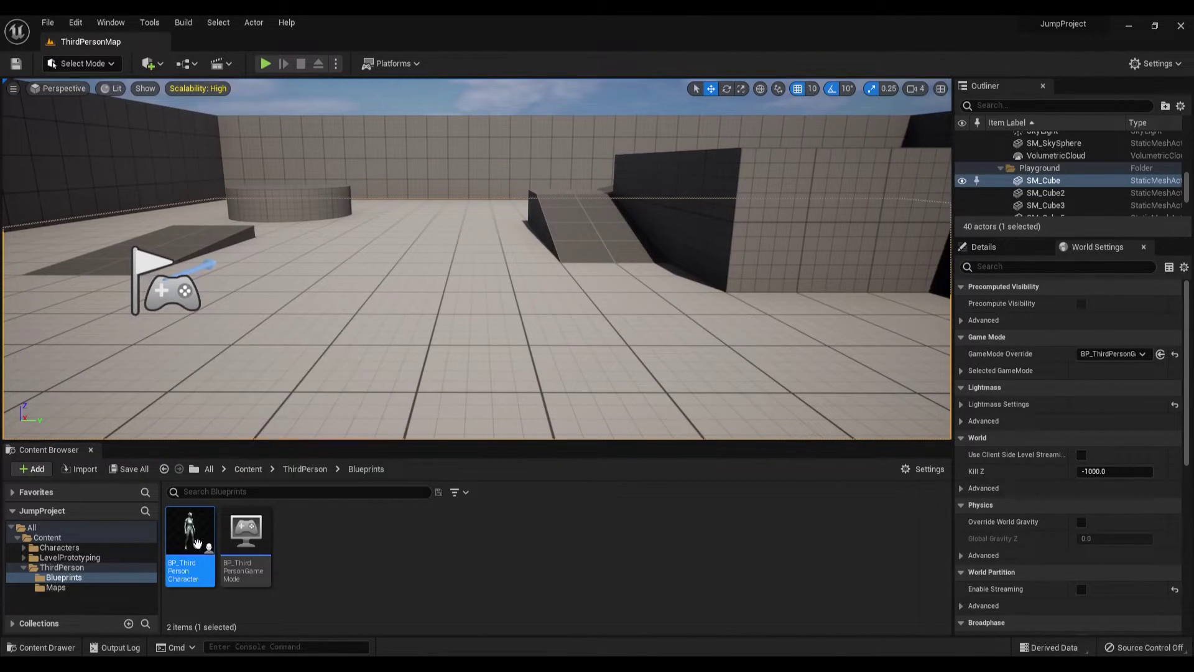
- Open the BP_ThirdPersonCharacter blueprint and set the character's Jump Max Count to 2 in its class defaults
double_click(190, 534)
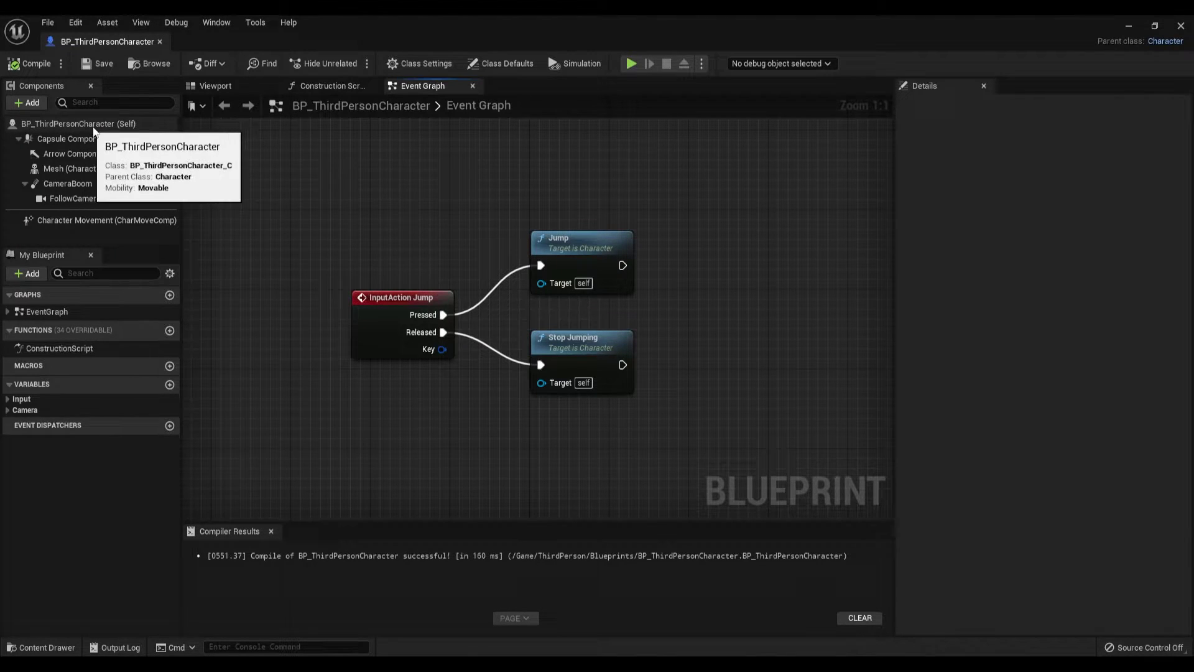
right_click(29, 122)
left_click(27, 122)
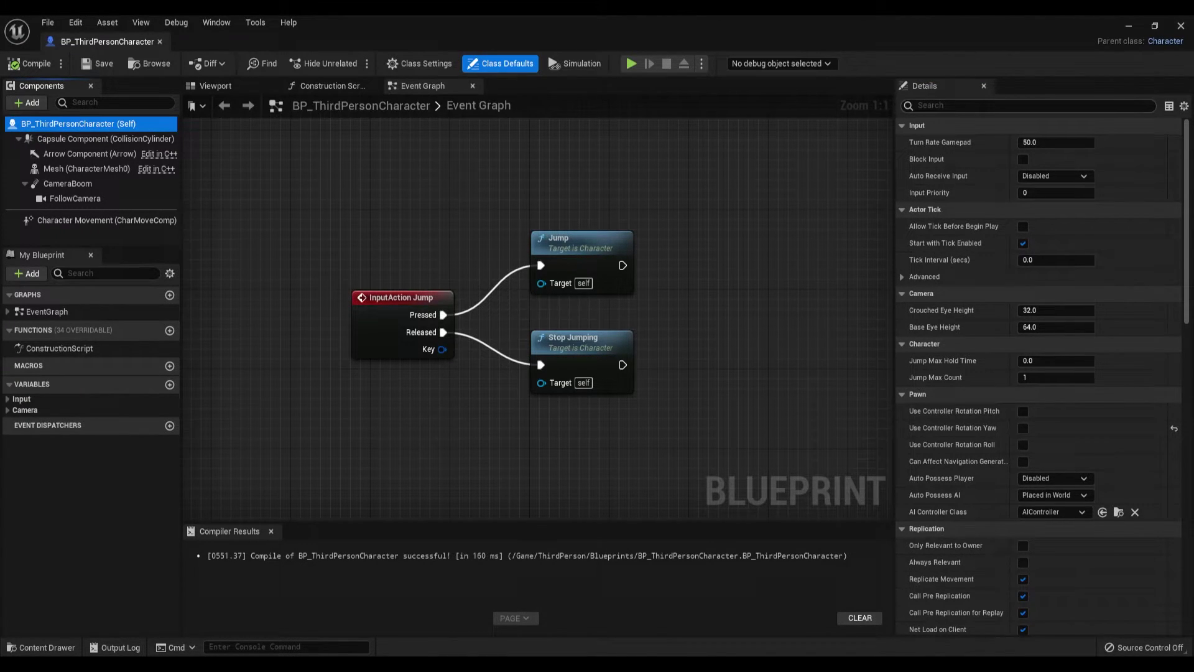
scroll(998, 259, "down", 2)
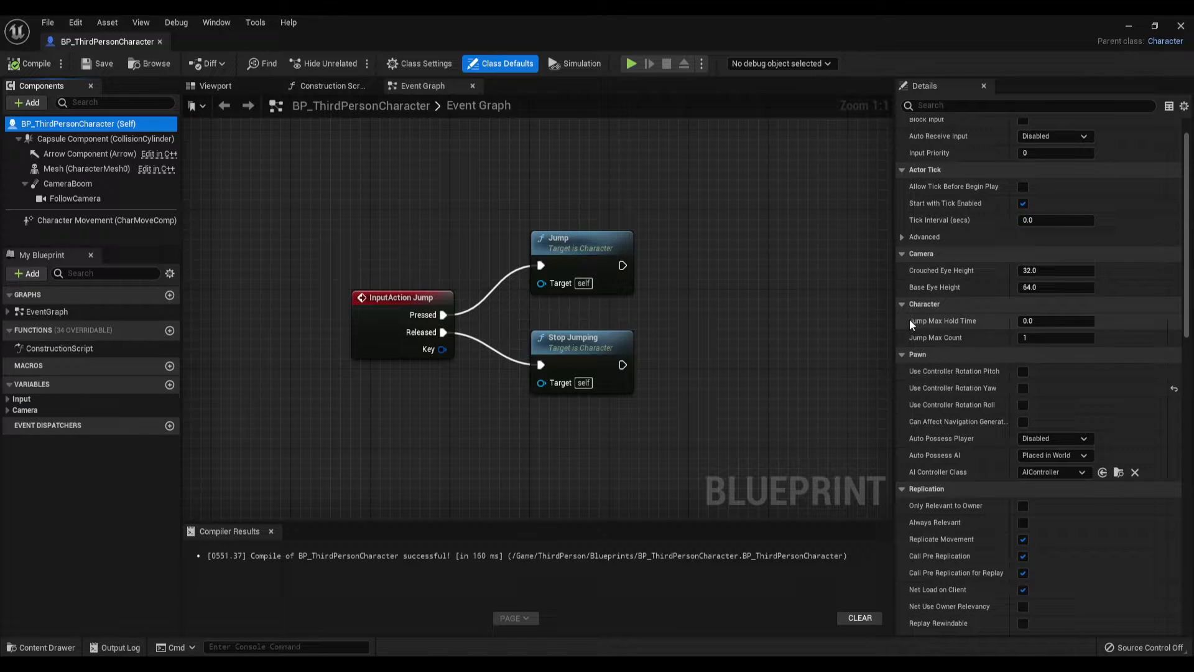
scroll(963, 330, "down", 1)
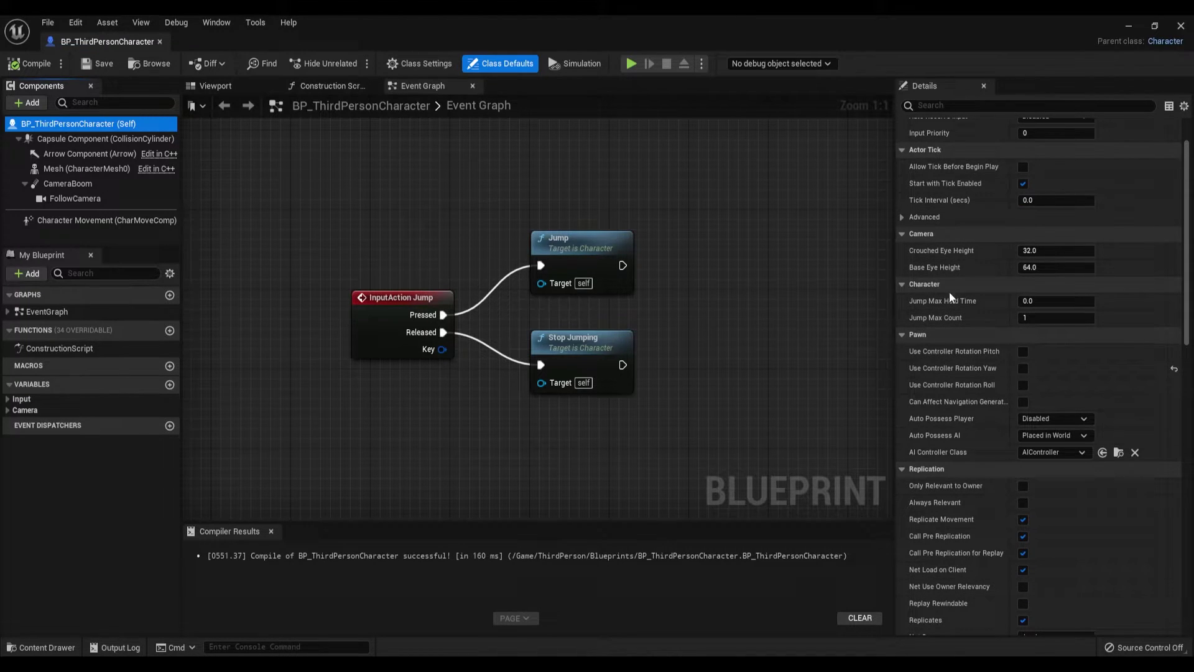
mouse_move(940, 321)
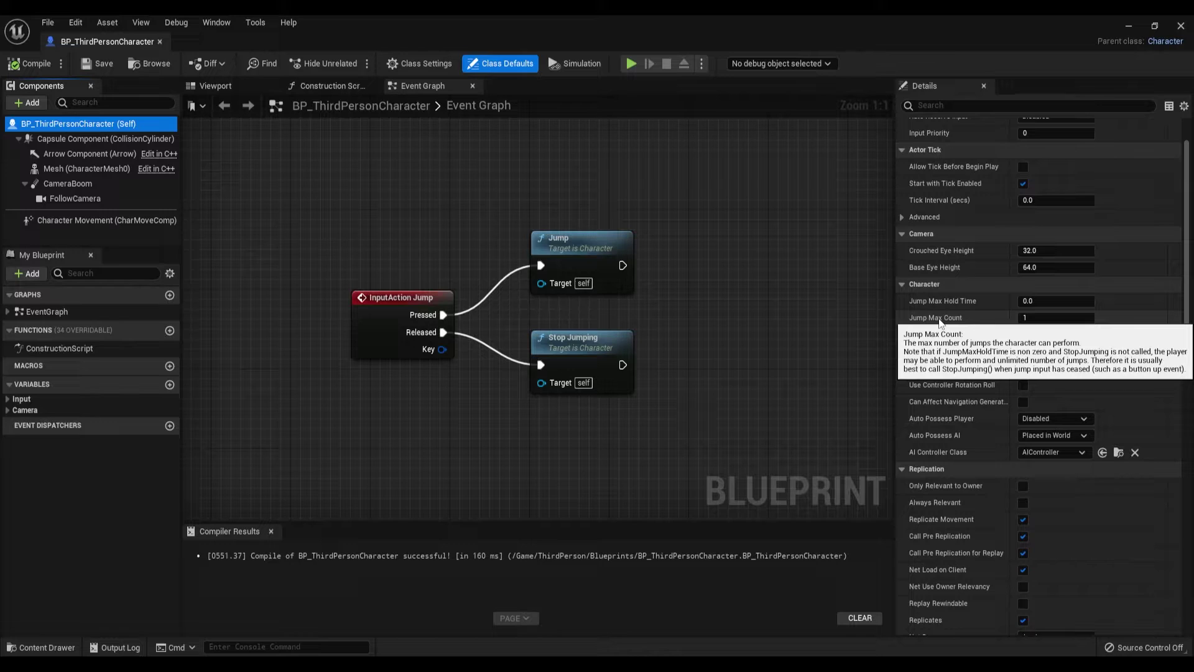
left_click(1029, 320)
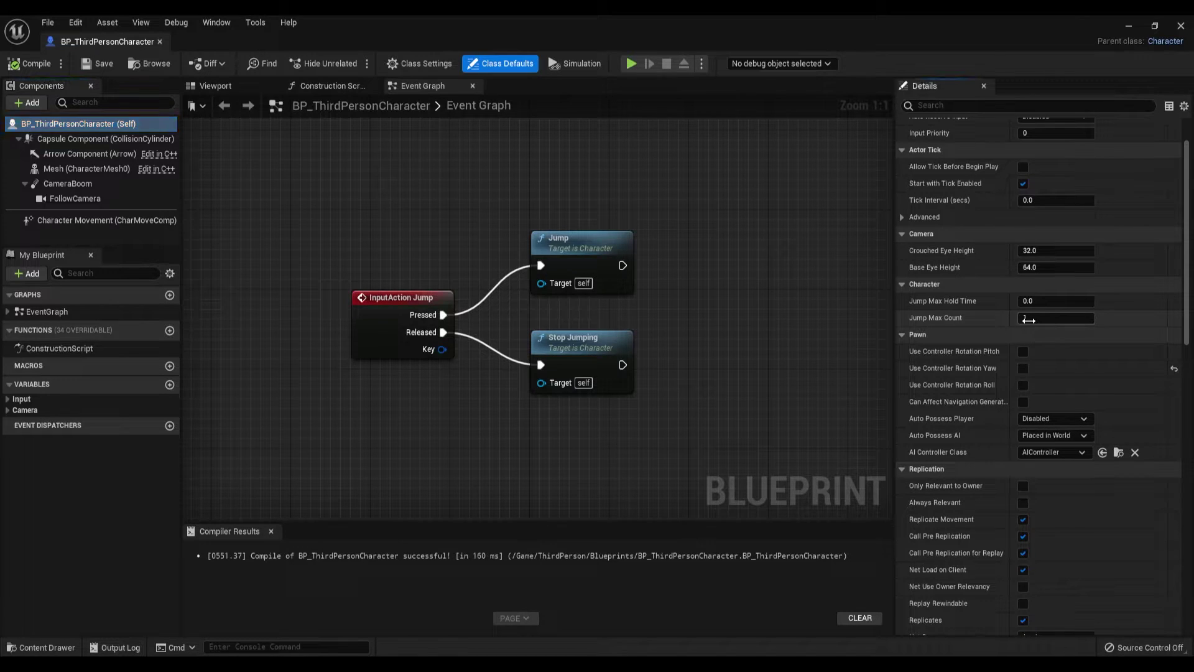
type("2")
- Compile and save the character blueprint, and return to the ThirdPersonMap level
left_click(29, 63)
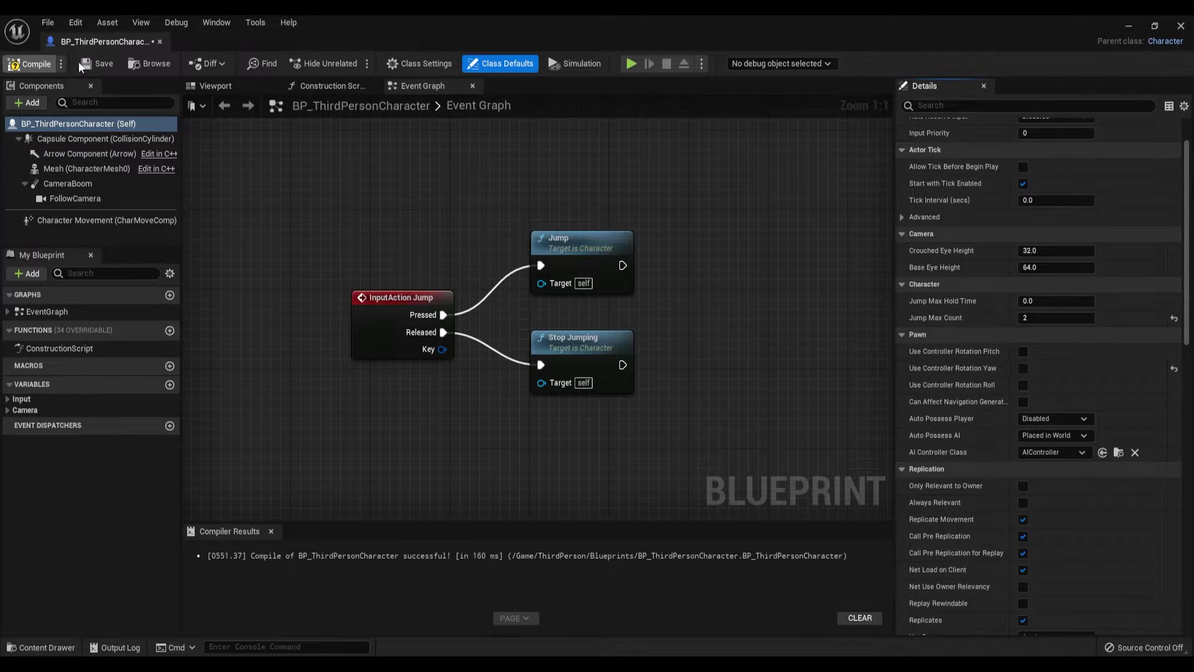
left_click(98, 63)
left_click(1125, 24)
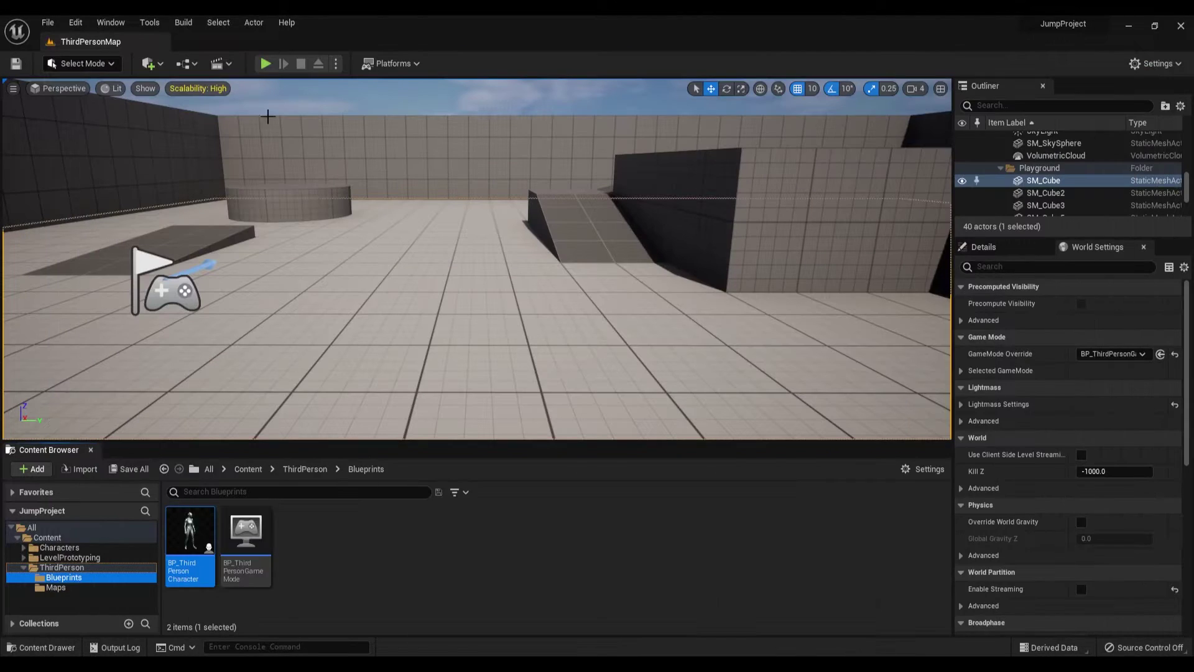
- Playtest double jumping by running and jumping across the ramps and blocks, and end the play session
left_click(265, 63)
key("w")
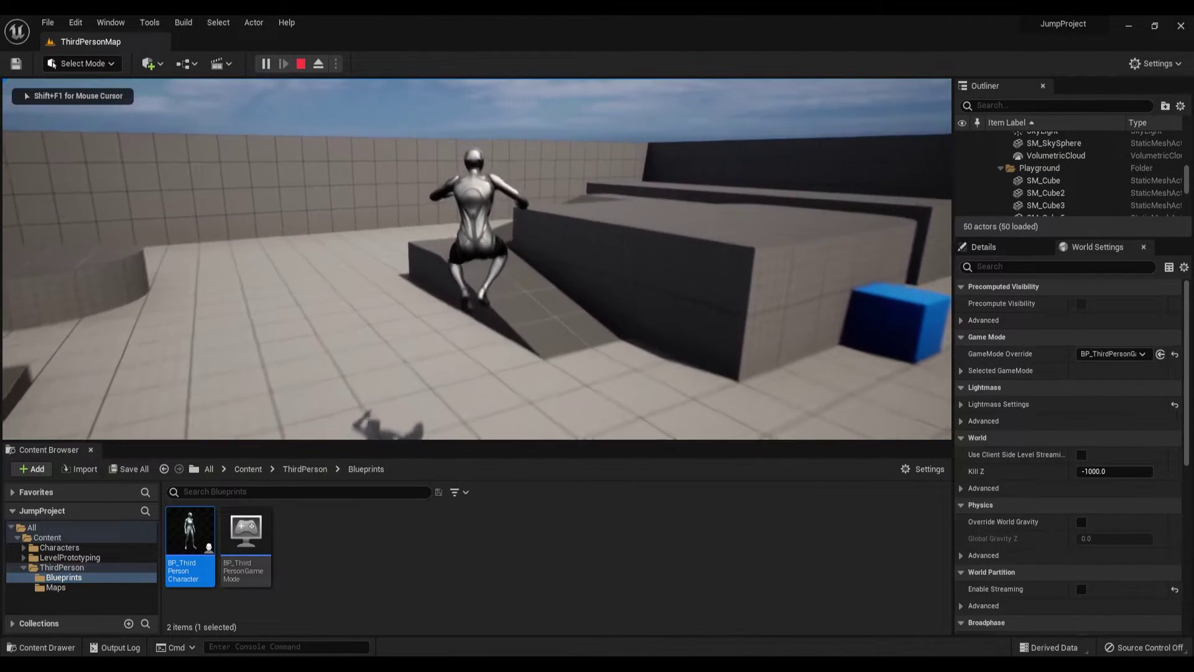
key("space")
key("space")
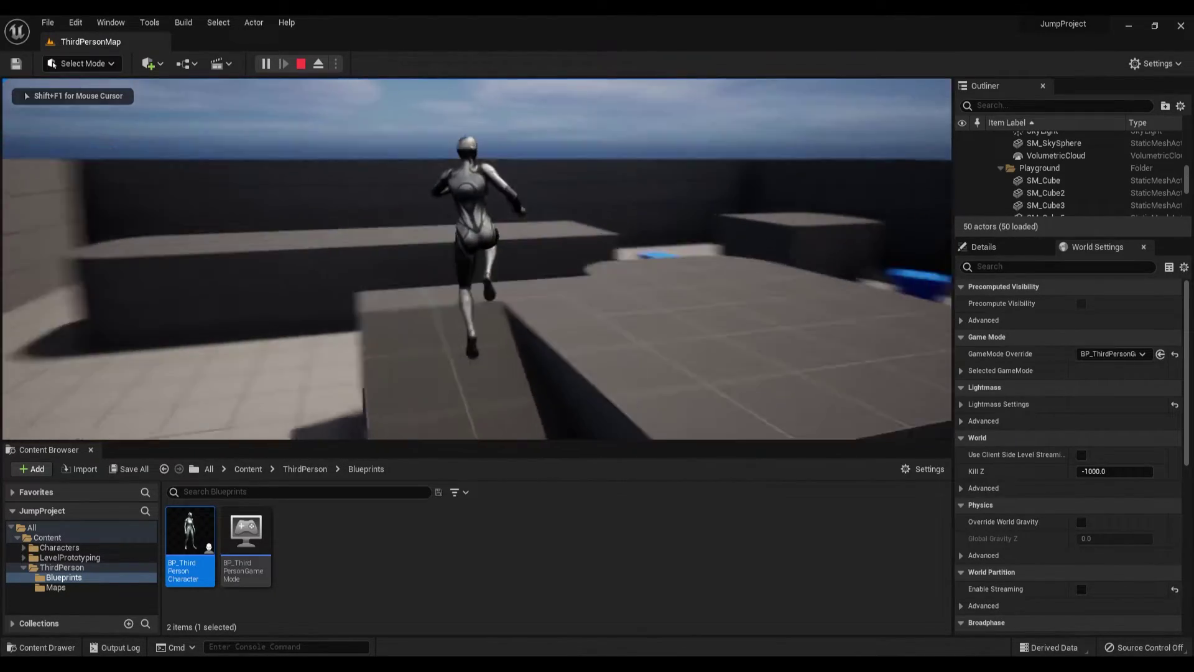
key("space")
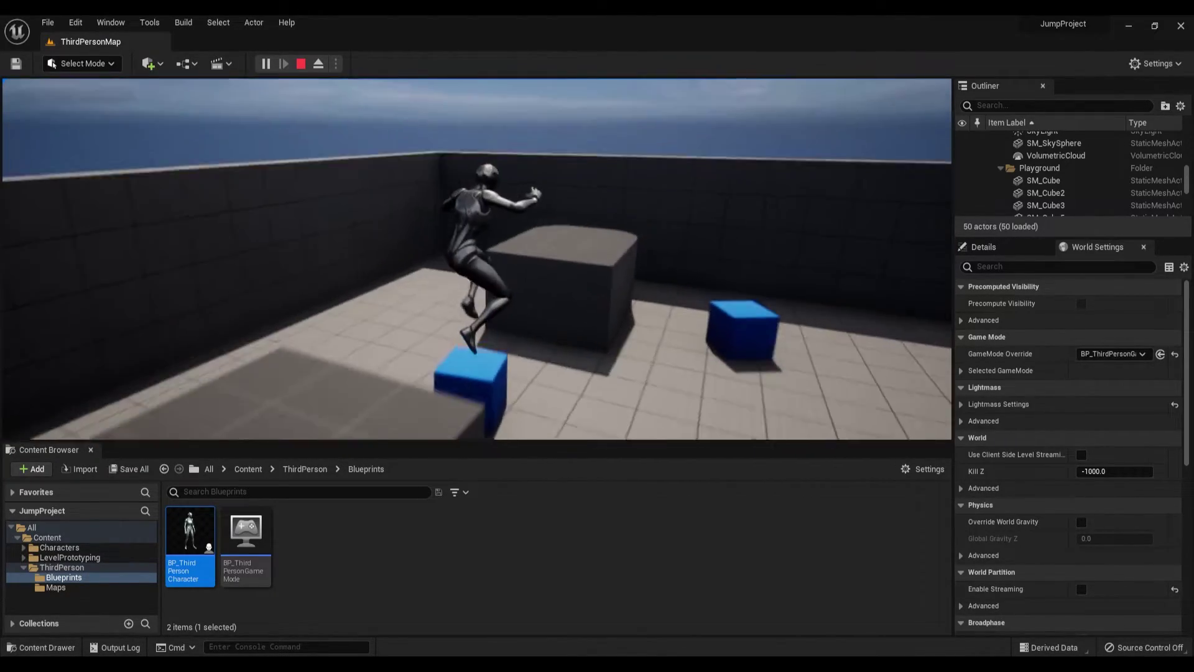
key("space")
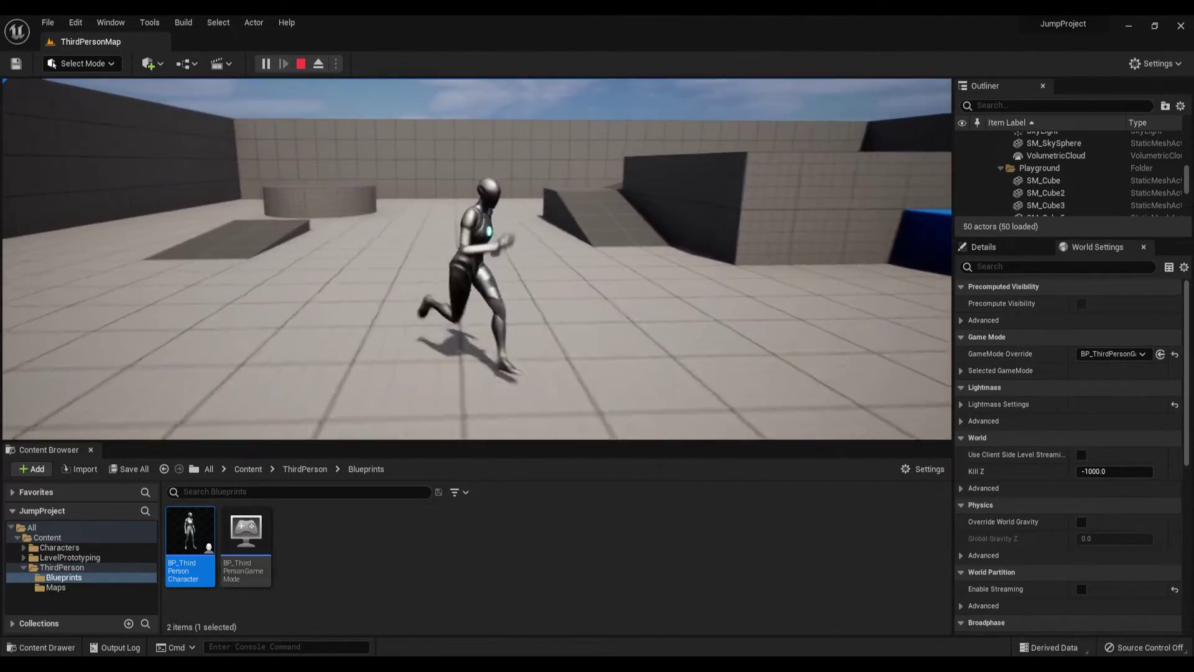
key("w")
key("d")
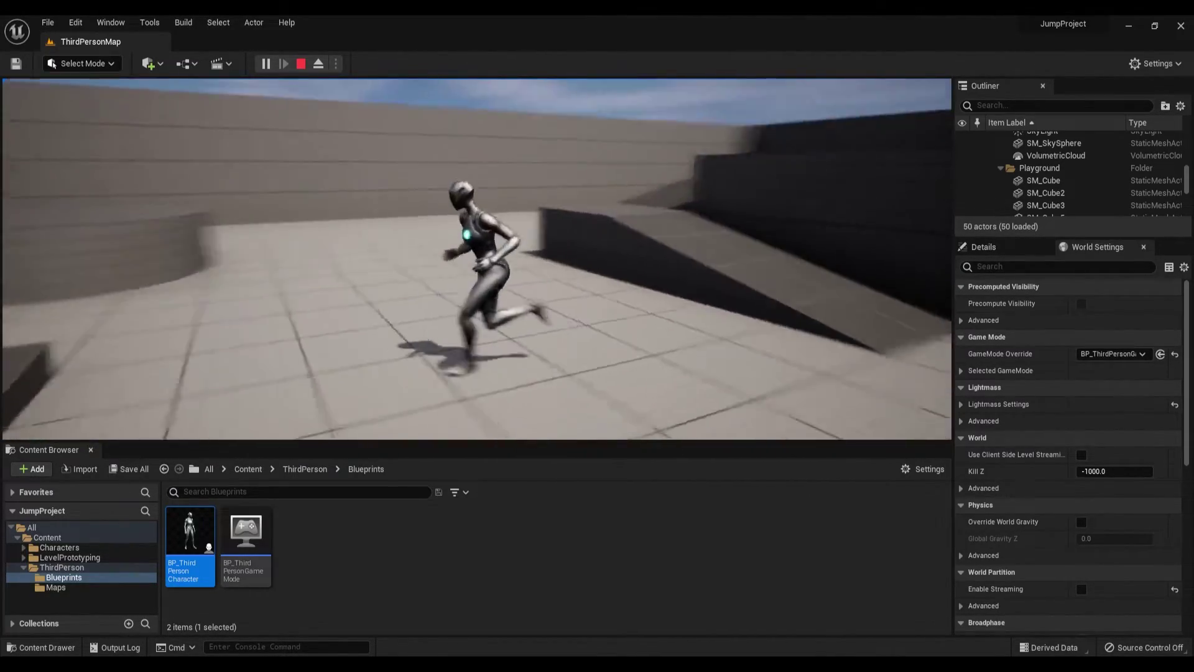
key("s")
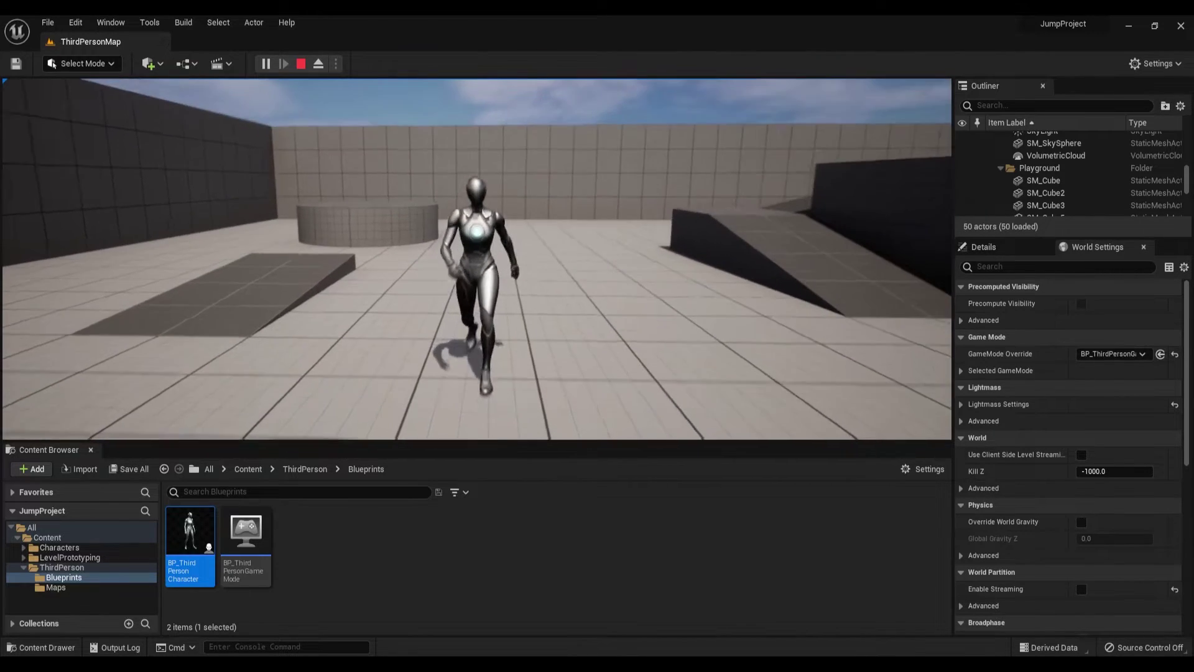
key("Escape")
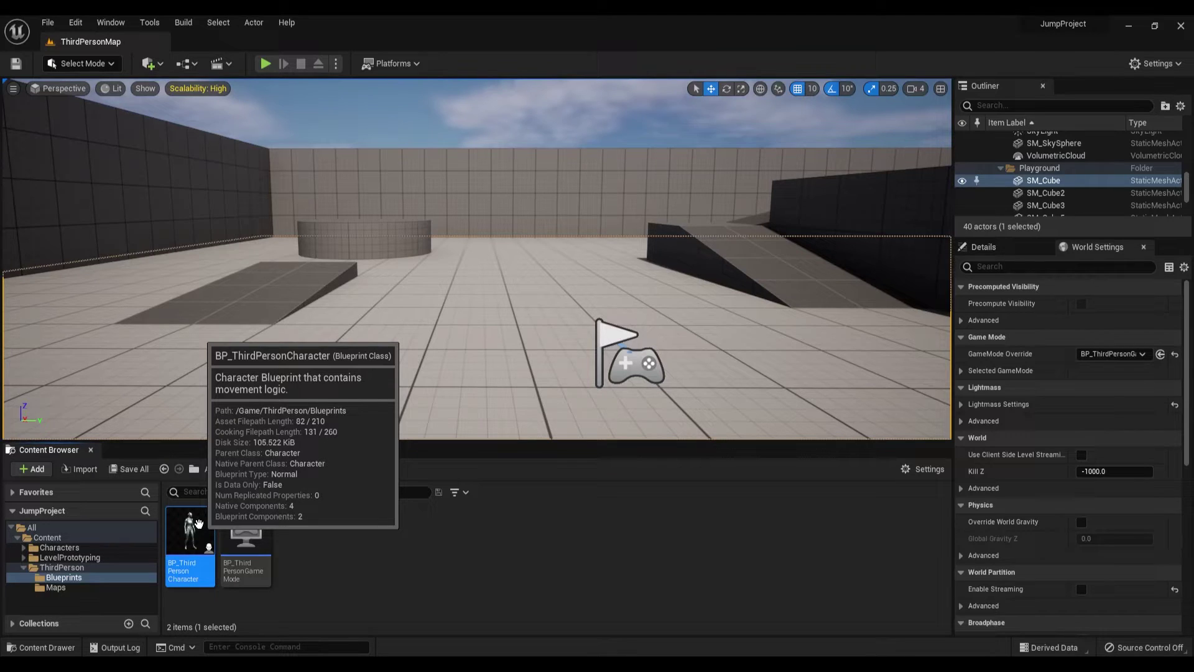
- Set Jump Max Hold Time to 1.0 in the BP_ThirdPersonCharacter defaults, compile the blueprint and return to the level
double_click(191, 530)
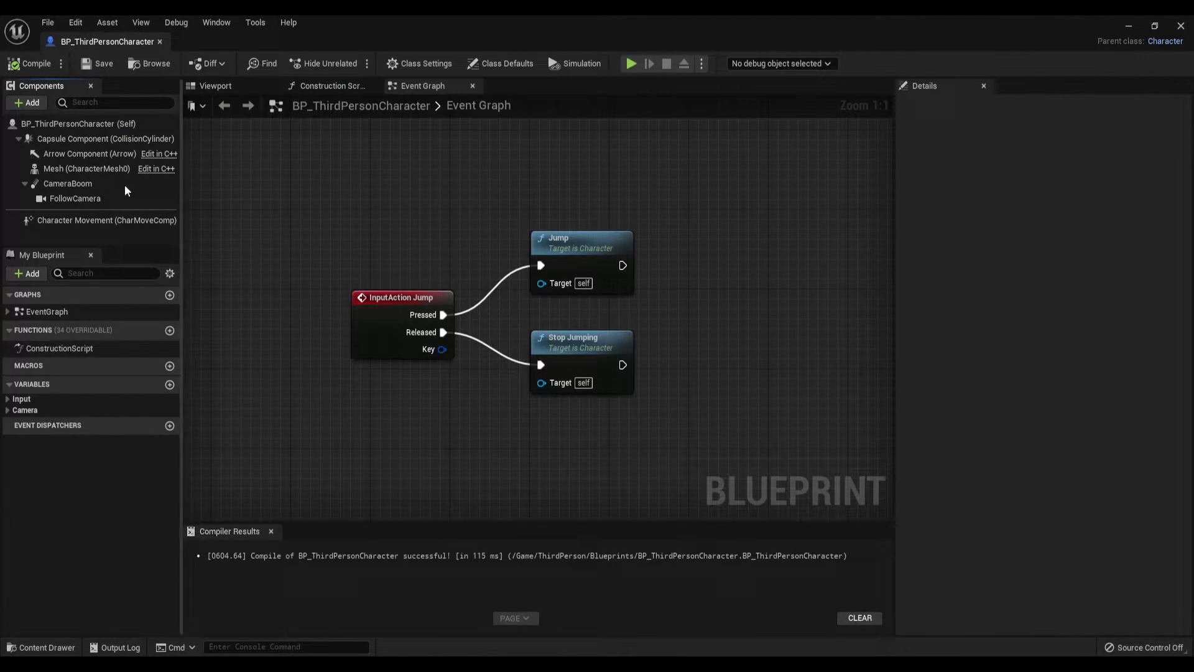
left_click(109, 125)
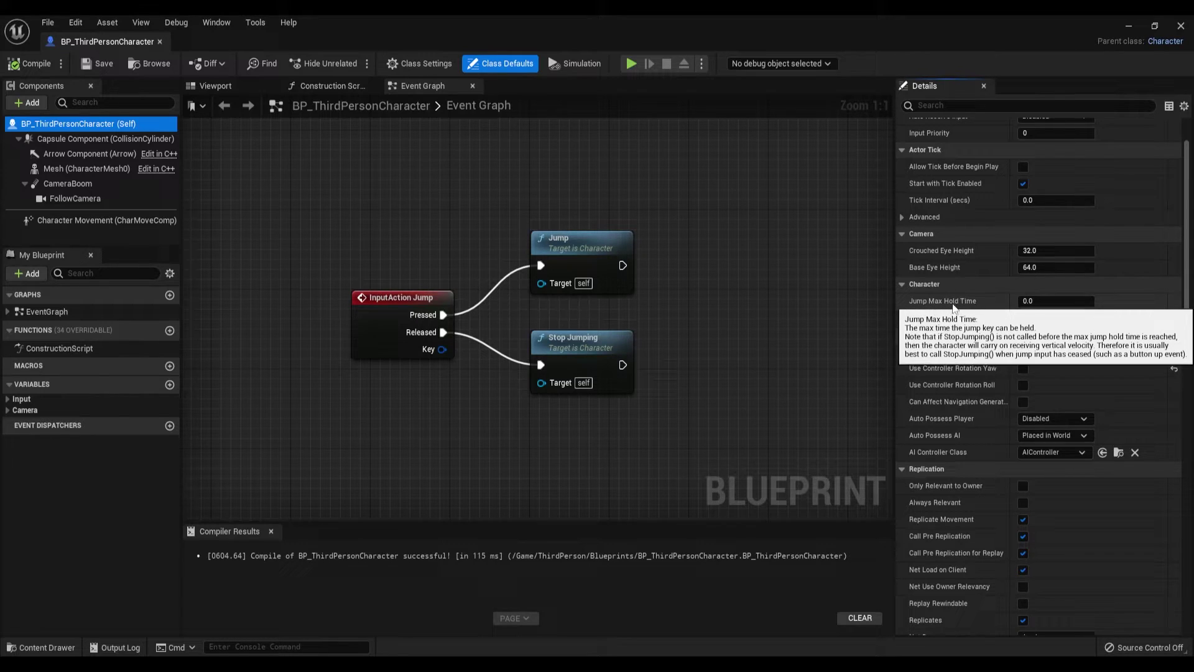
mouse_move(1040, 301)
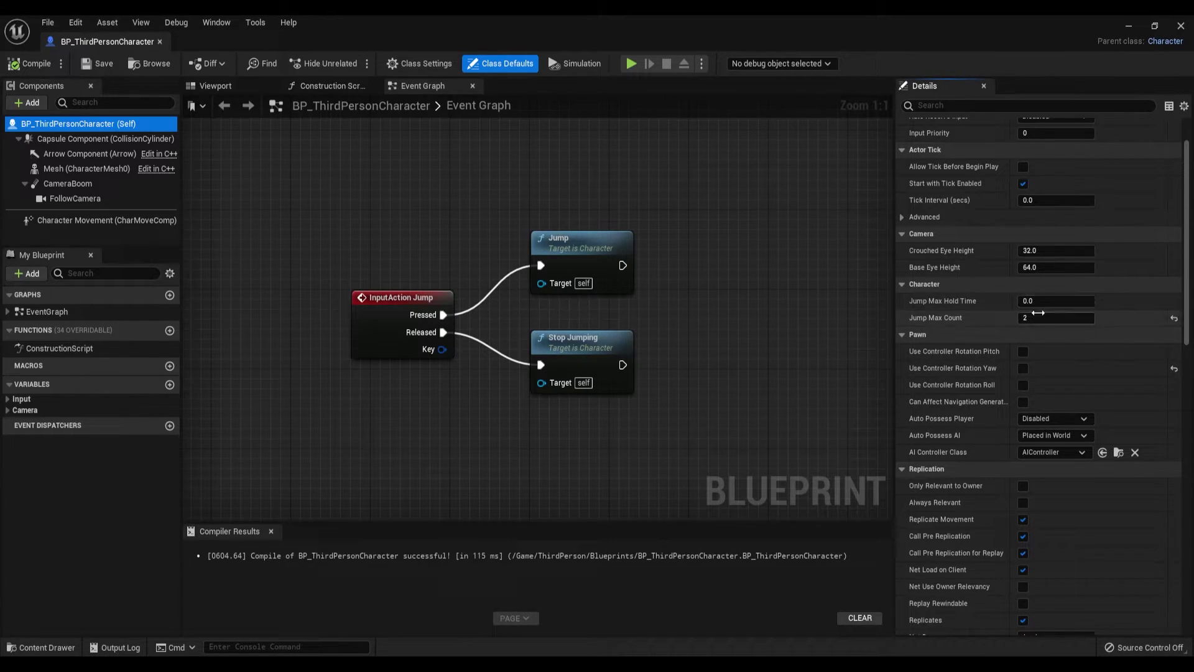
left_click(1037, 299)
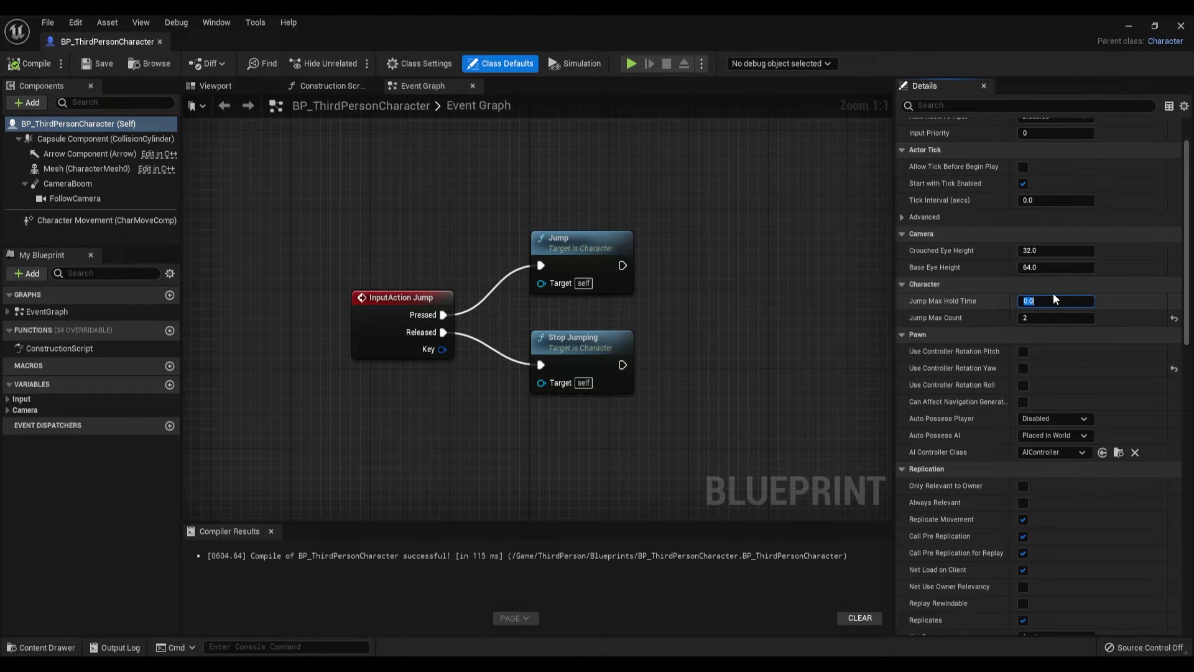
type("1")
key("Return")
left_click(29, 63)
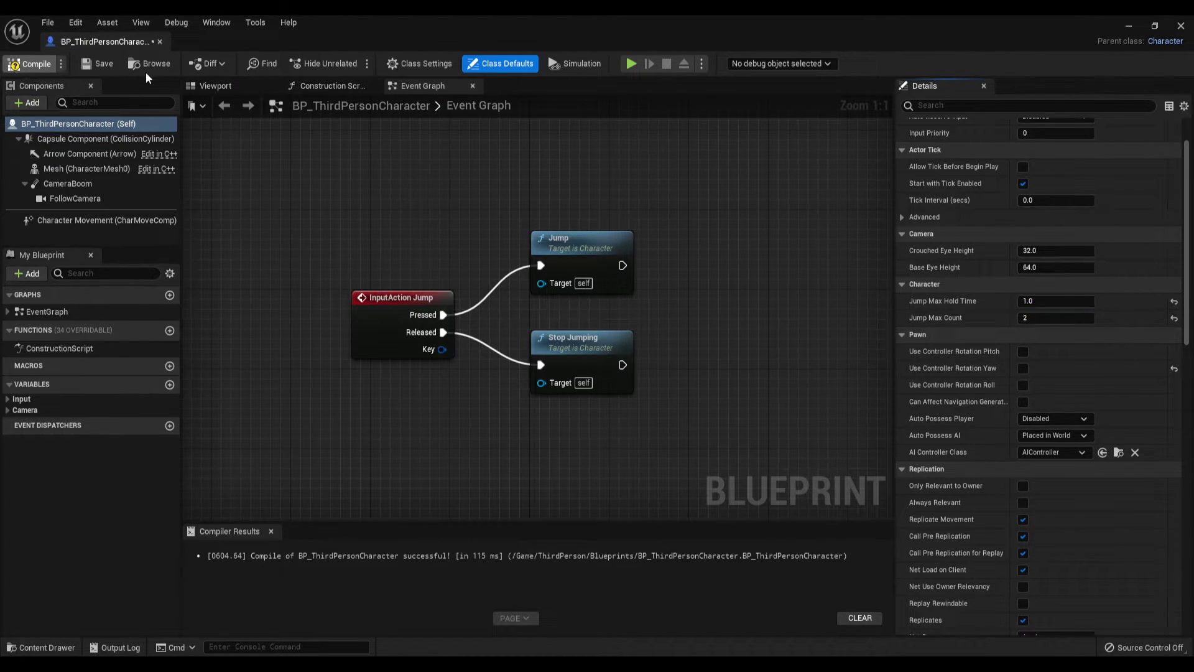
left_click(1128, 25)
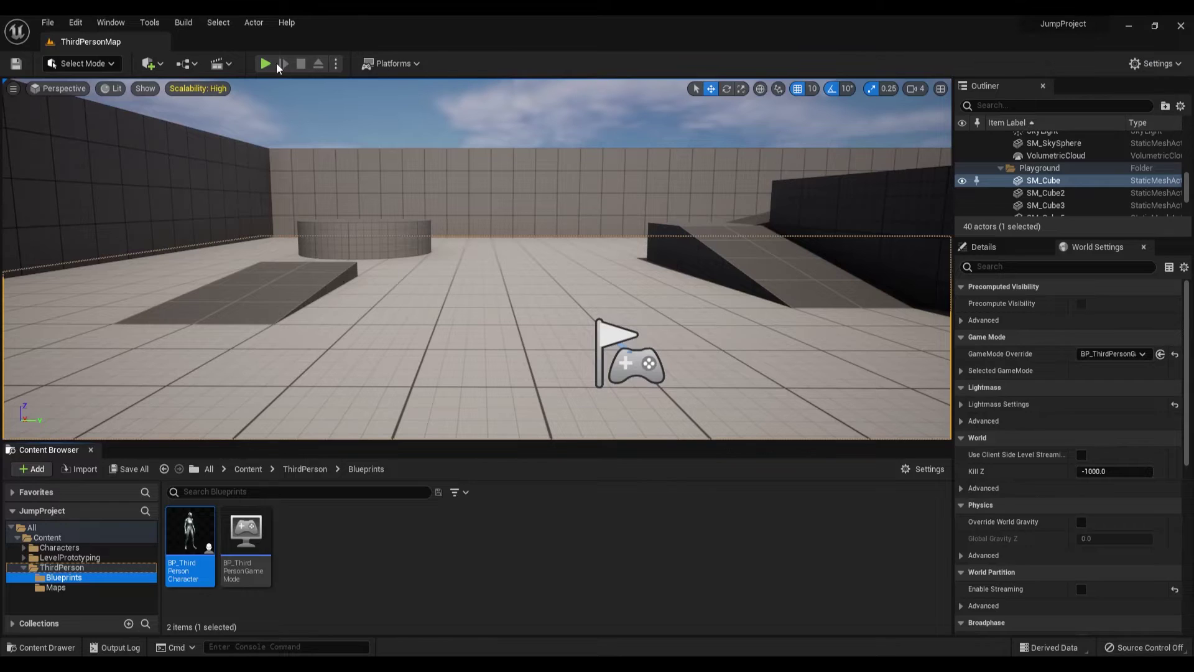
- Playtest the held and double jumps by leaping the character over the ramps, blocks and raised platforms
left_click(270, 64)
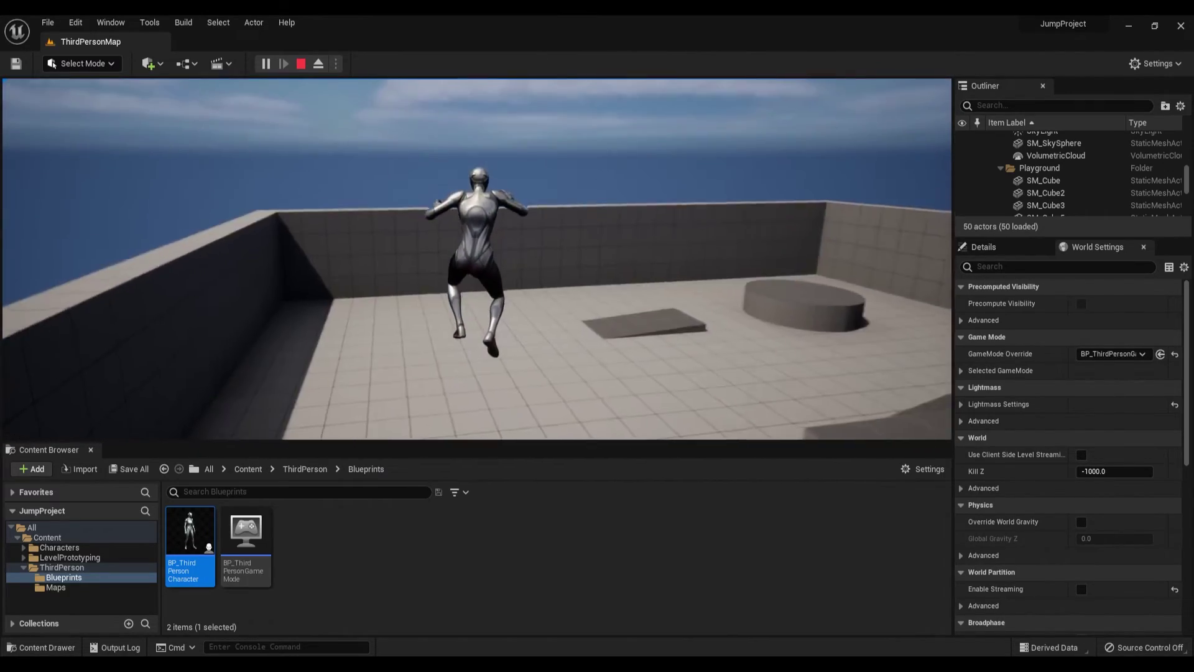
key("w")
key("space")
key("space")
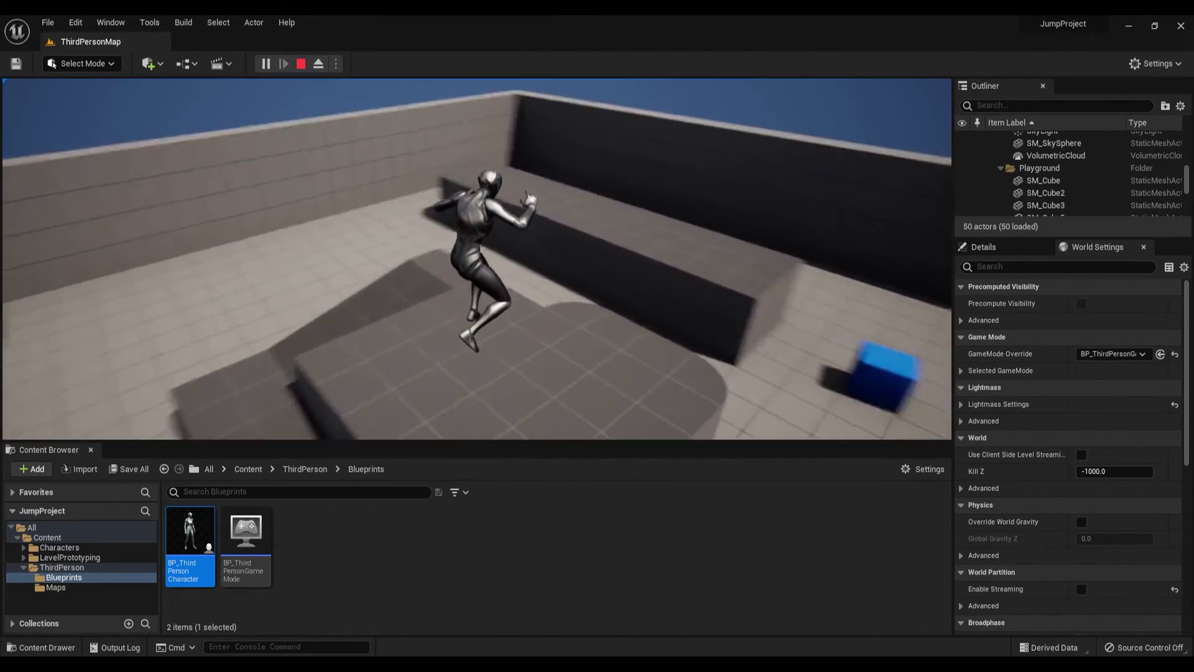
key("w")
key("space")
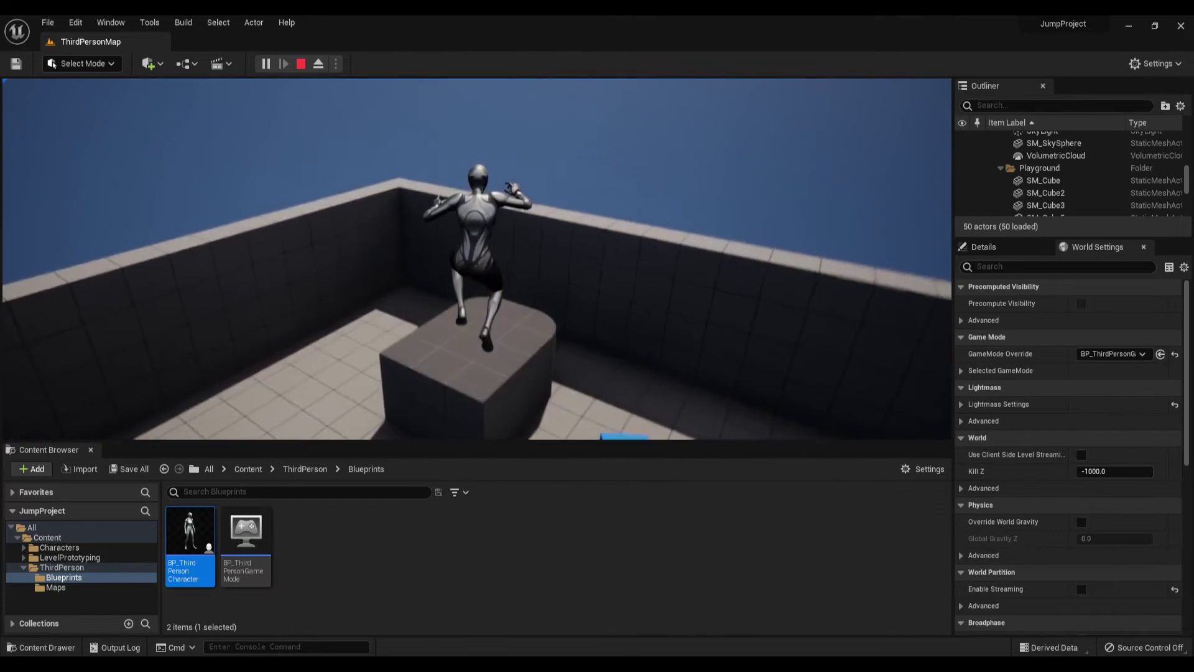
key("w")
key("space")
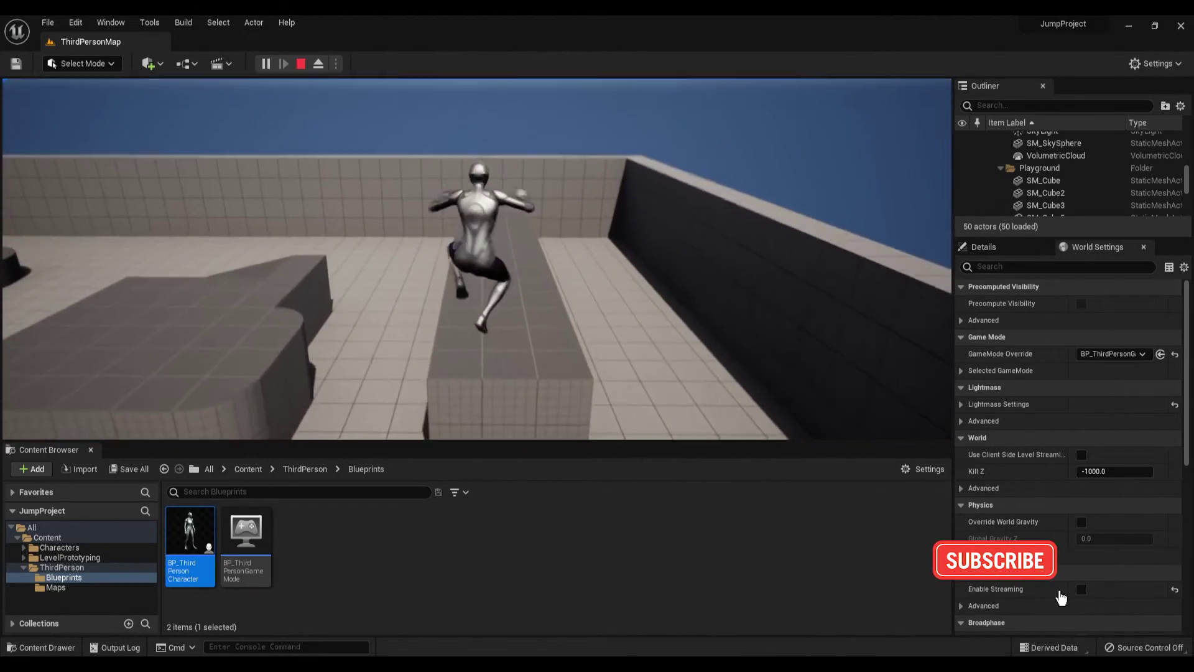
key("space")
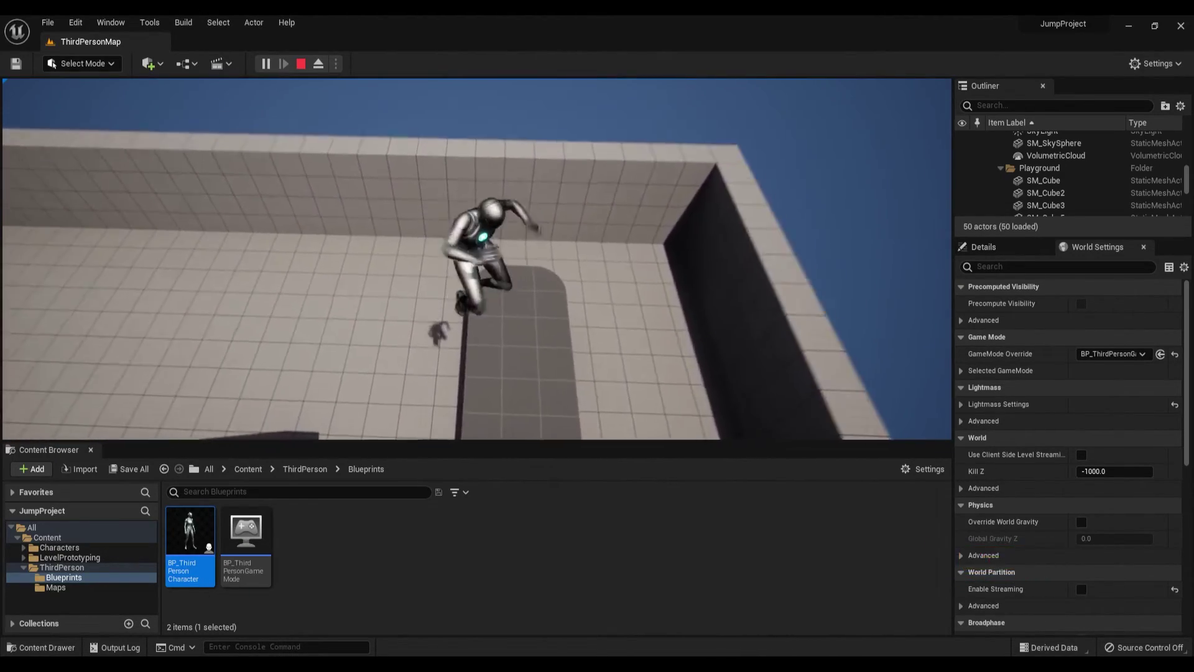